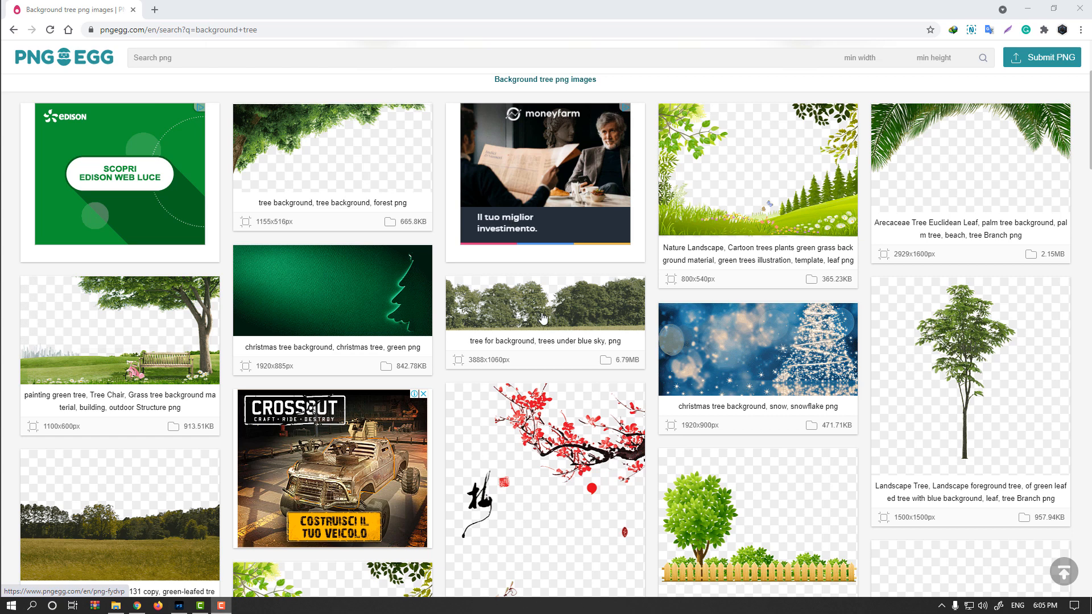
# Browse the background tree PNG results and open the page for the trees under blue sky image.
pyautogui.scroll(-5, 529, 327)
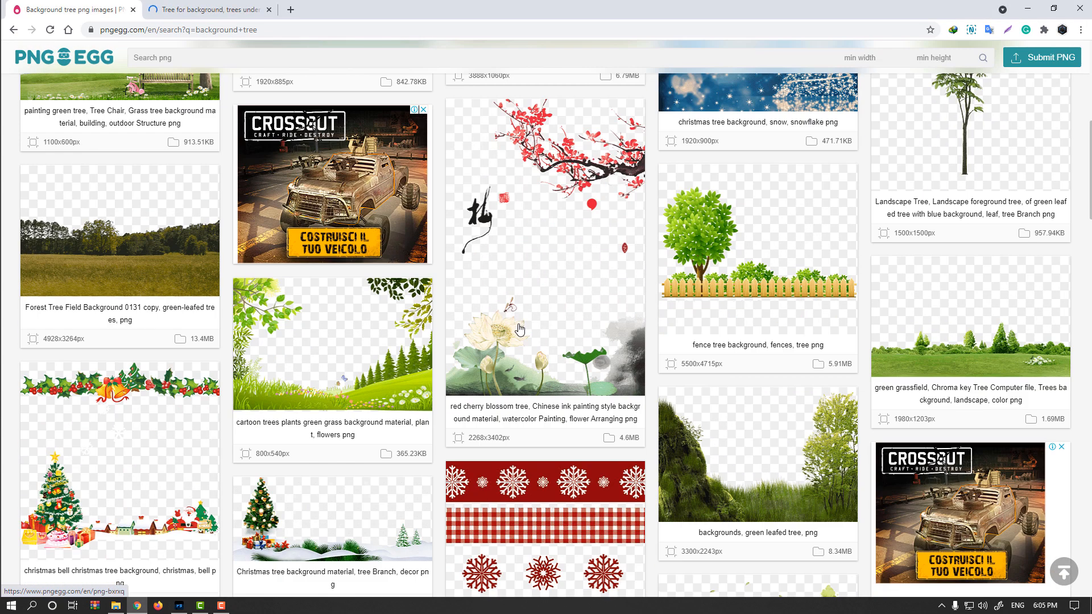
pyautogui.scroll(-2, 522, 329)
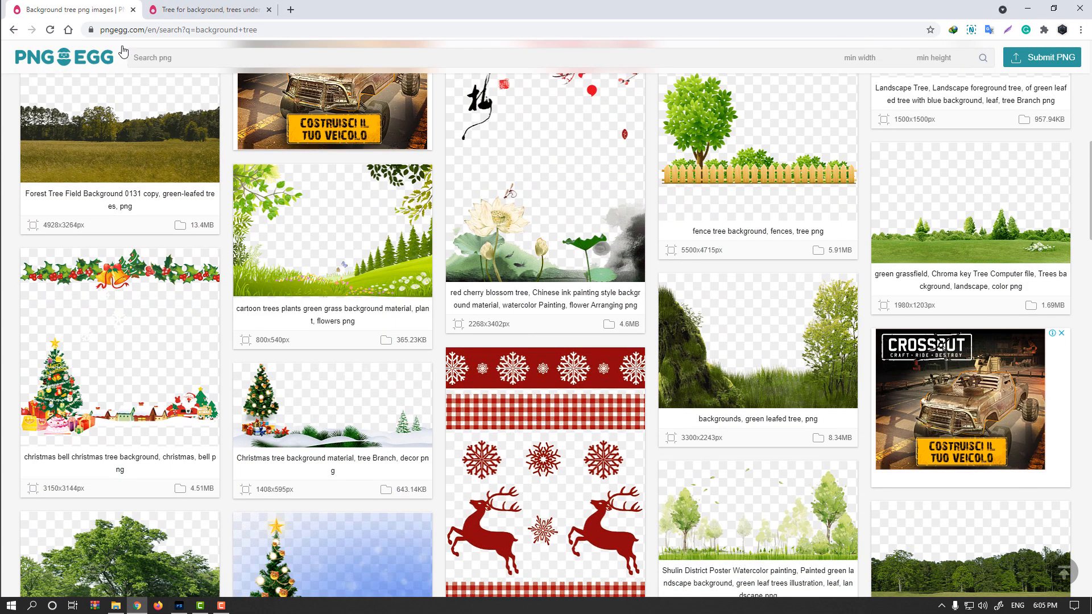
pyautogui.click(188, 10)
# Request the free download of the trees under blue sky PNG, dismissing the ad and completing the human check.
pyautogui.scroll(-6, 429, 328)
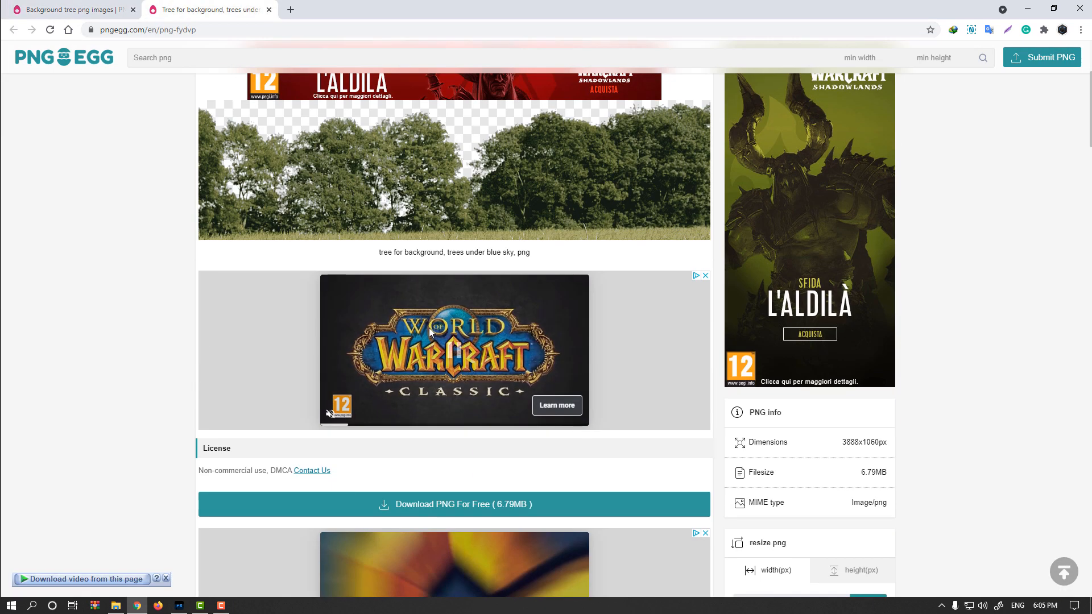
pyautogui.scroll(-6, 392, 311)
pyautogui.scroll(4, 391, 313)
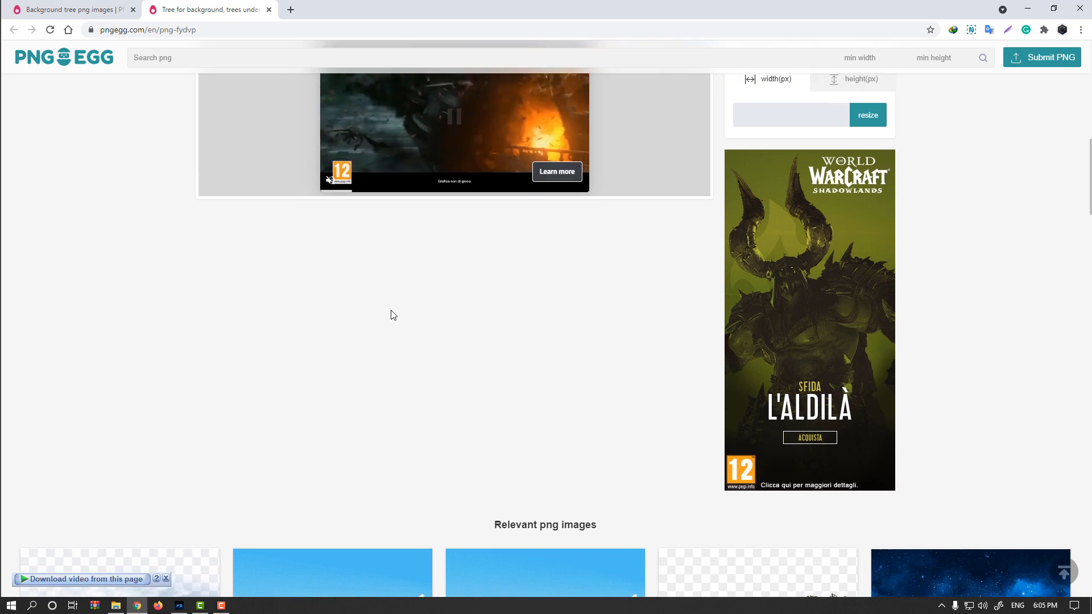
pyautogui.click(455, 220)
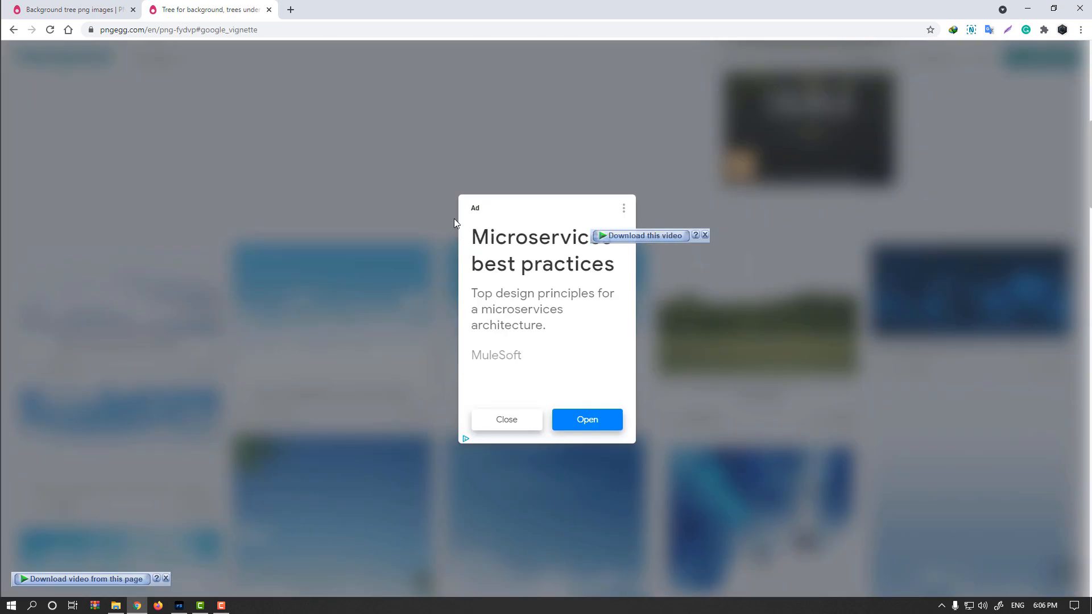
pyautogui.click(504, 419)
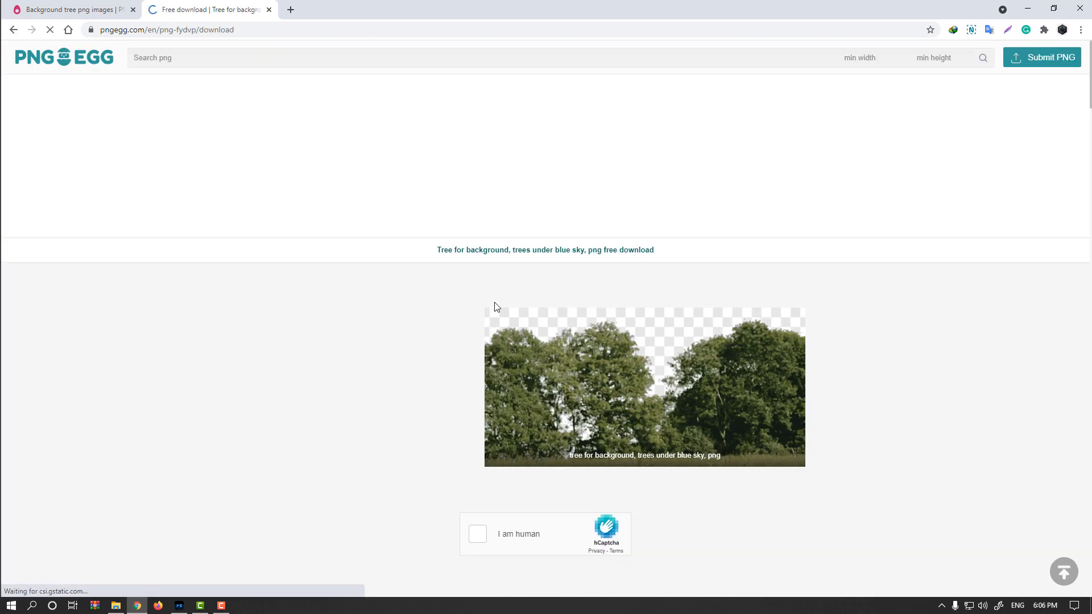
pyautogui.click(477, 530)
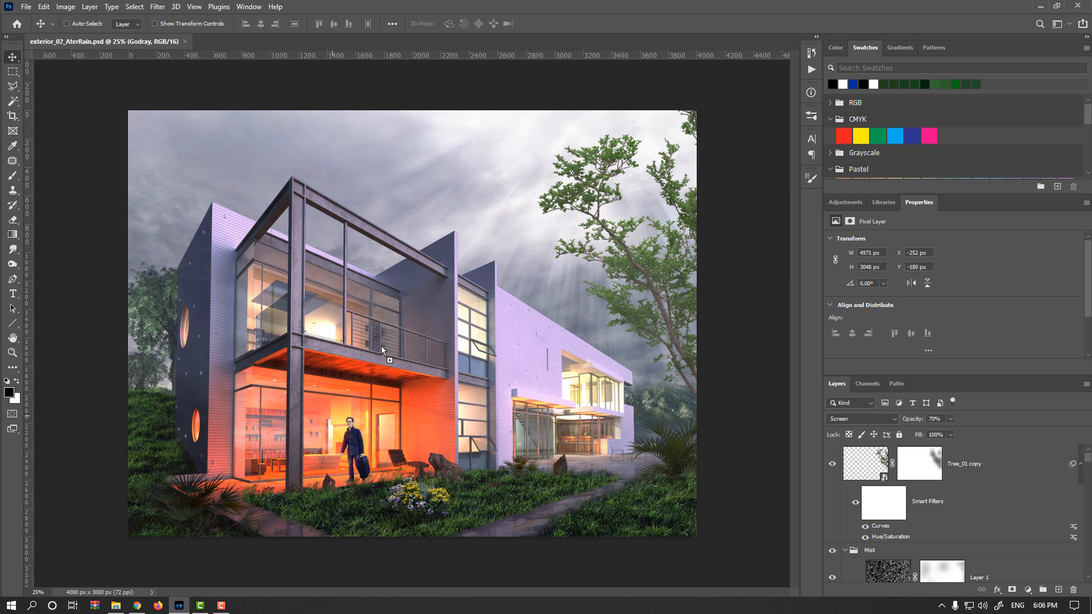
# In Photoshop, place the Tree_Background image into exterior_02_AterRain.psd and move its layer between Layer 2 copy and Layer 3.
pyautogui.hotkey('ctrl', 't')
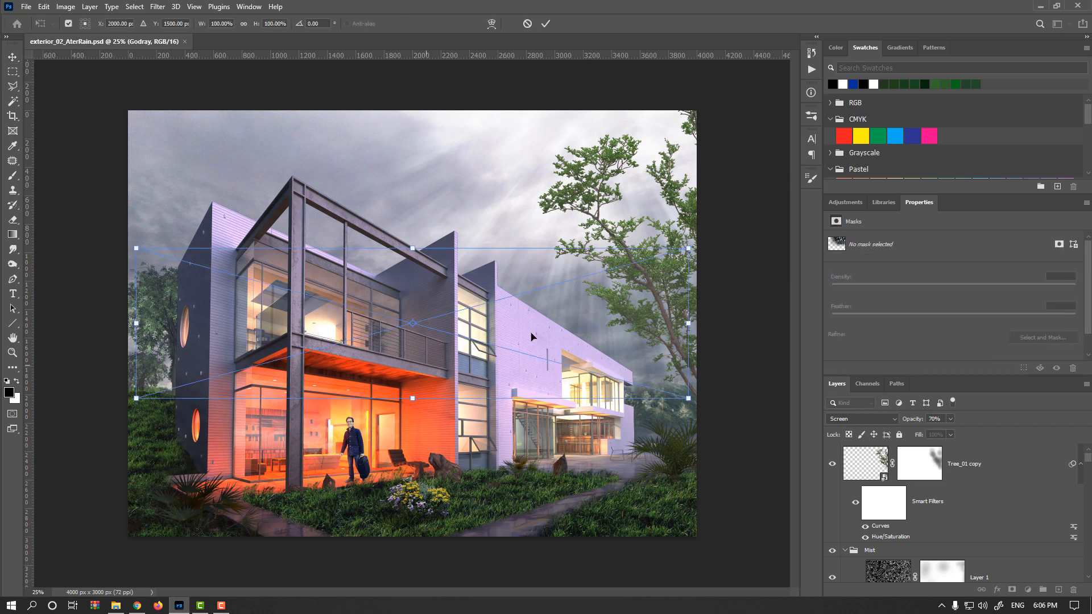
pyautogui.press('Return')
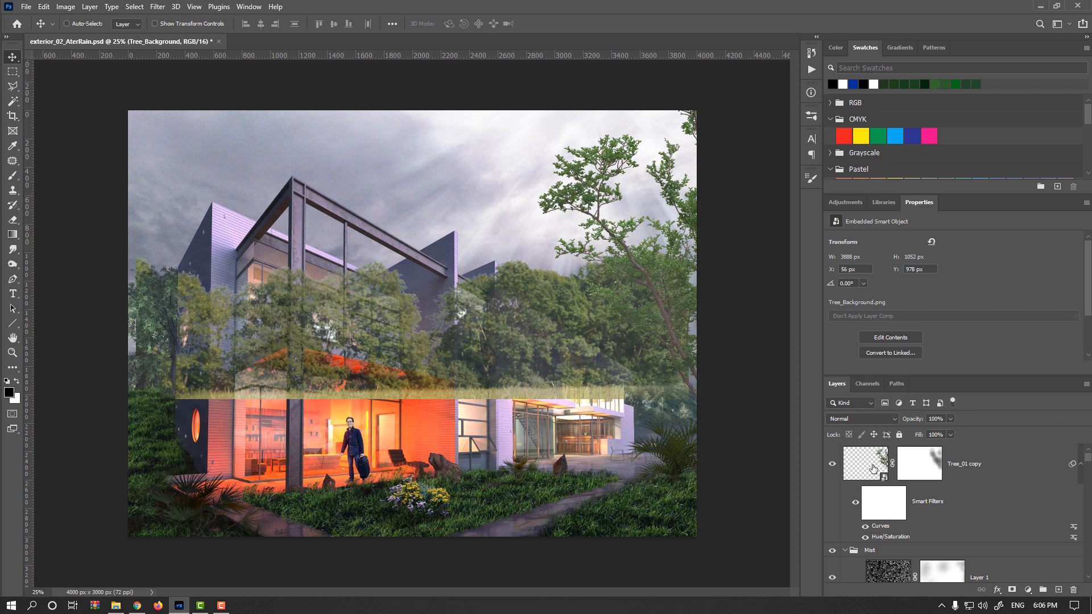
pyautogui.scroll(-5, 876, 489)
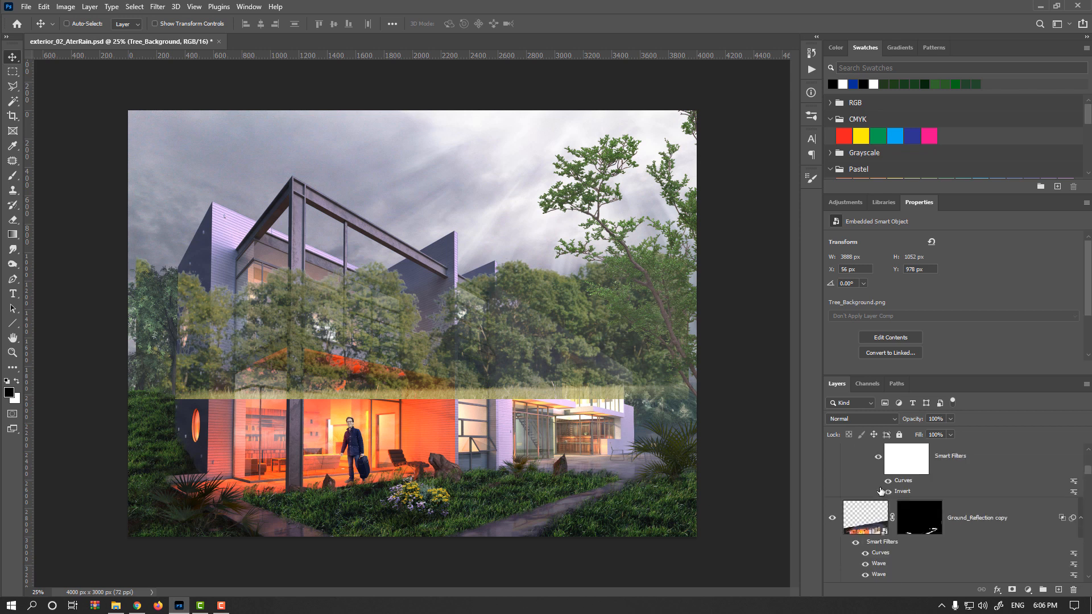
pyautogui.scroll(-10, 880, 496)
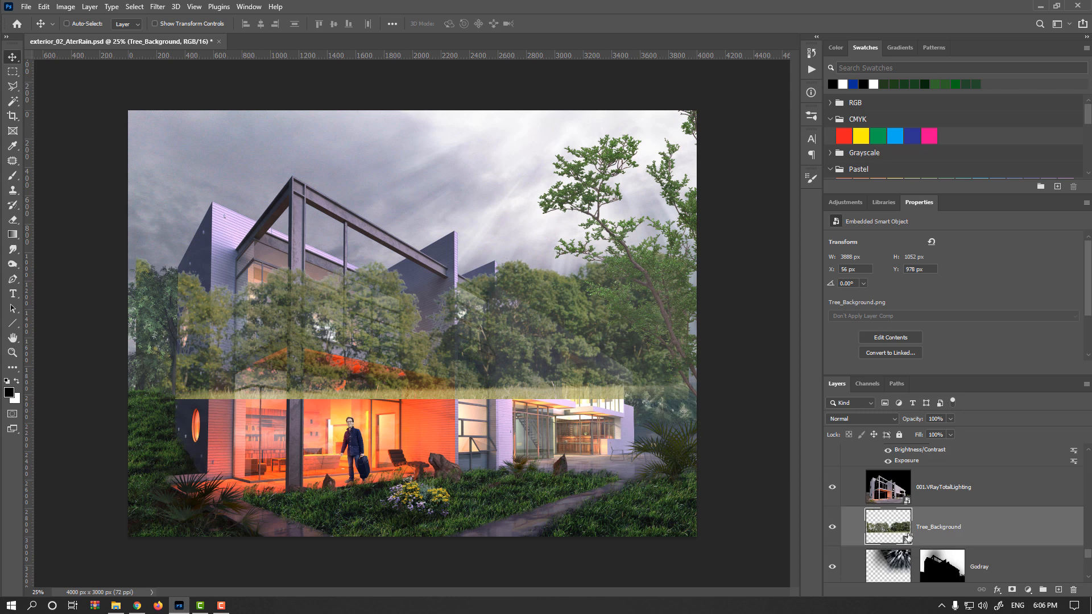
pyautogui.scroll(-3, 894, 526)
pyautogui.moveTo(896, 481); pyautogui.dragTo(916, 409)
# Scale the Tree_Background image down to about 16.8% and position it beside the far right end of the house.
pyautogui.moveTo(571, 362)
pyautogui.mouseDown()
pyautogui.moveTo(620, 355)
pyautogui.moveTo(590, 359)
pyautogui.mouseUp()
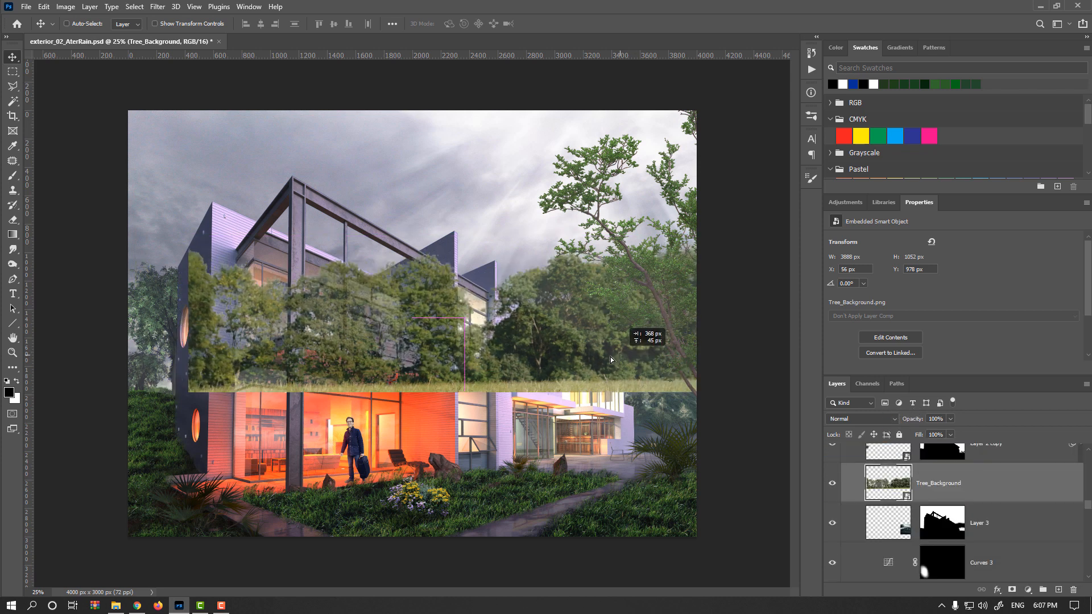
pyautogui.moveTo(915, 420); pyautogui.dragTo(904, 421)
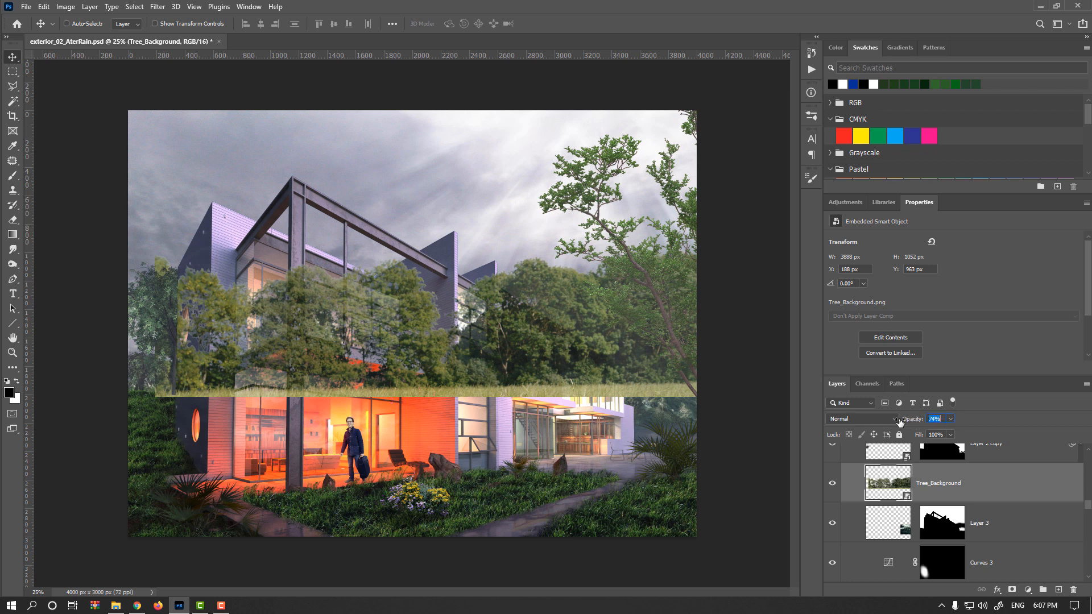
pyautogui.hotkey('ctrl', 't')
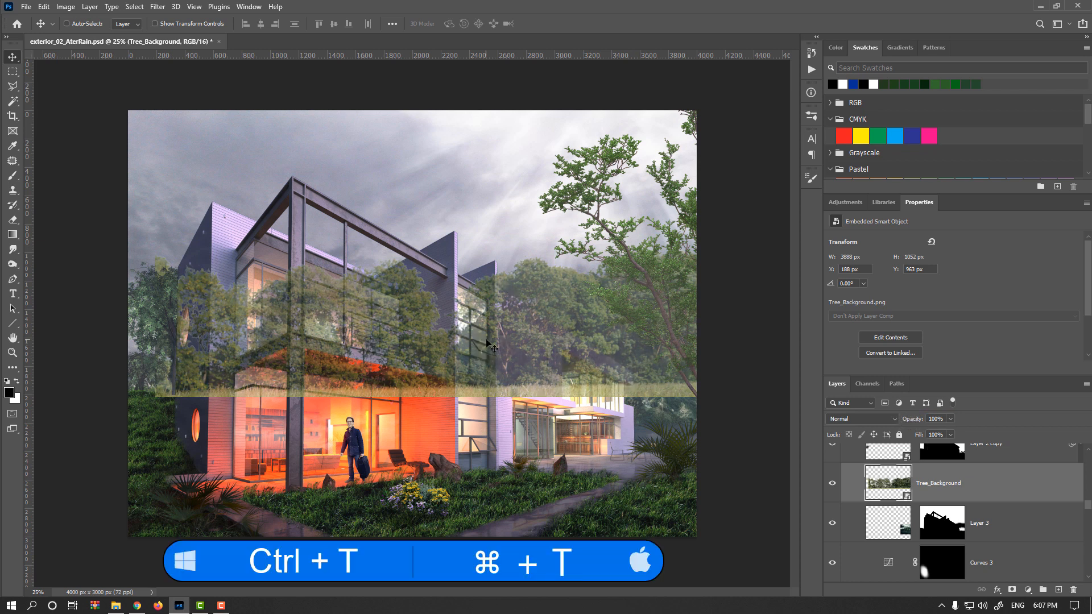
pyautogui.moveTo(162, 391); pyautogui.dragTo(485, 321)
pyautogui.moveTo(559, 298); pyautogui.dragTo(633, 392)
pyautogui.moveTo(775, 347); pyautogui.dragTo(769, 402)
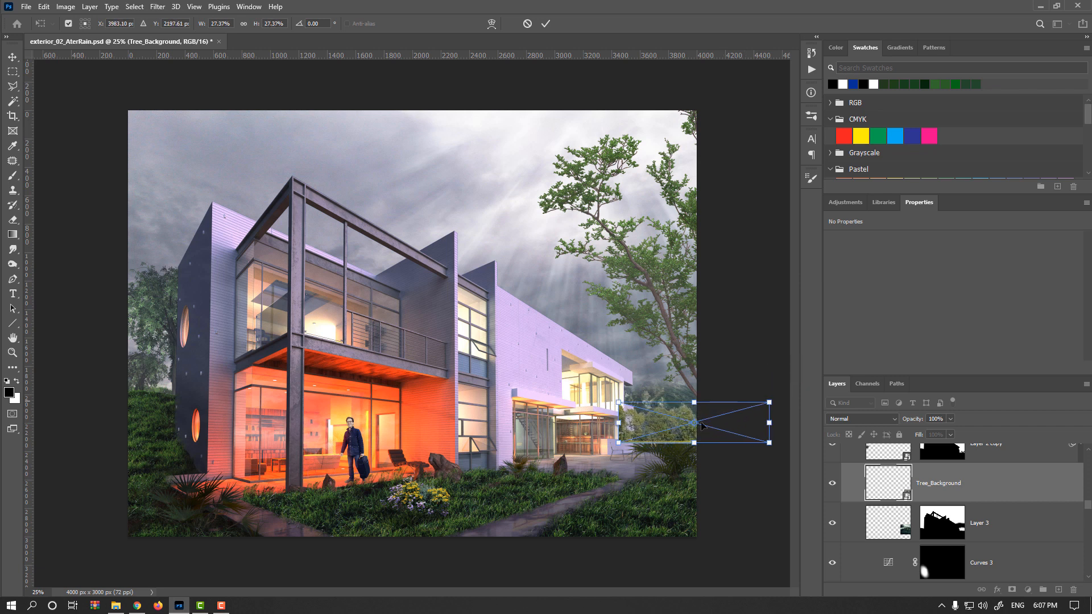
pyautogui.moveTo(642, 427); pyautogui.dragTo(595, 434)
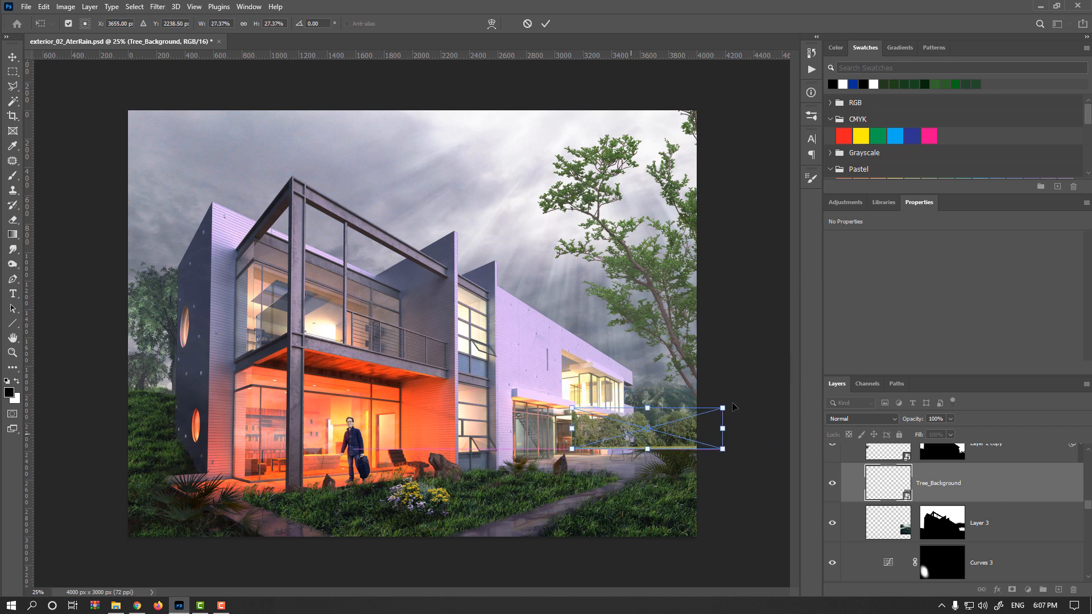
pyautogui.moveTo(722, 409); pyautogui.dragTo(716, 437)
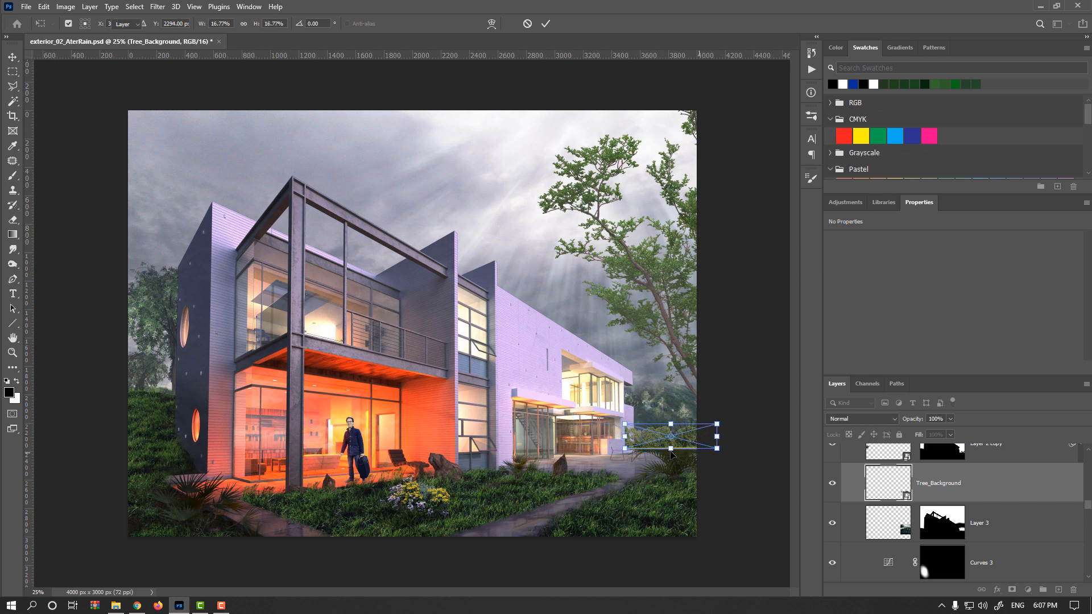
pyautogui.press('Return')
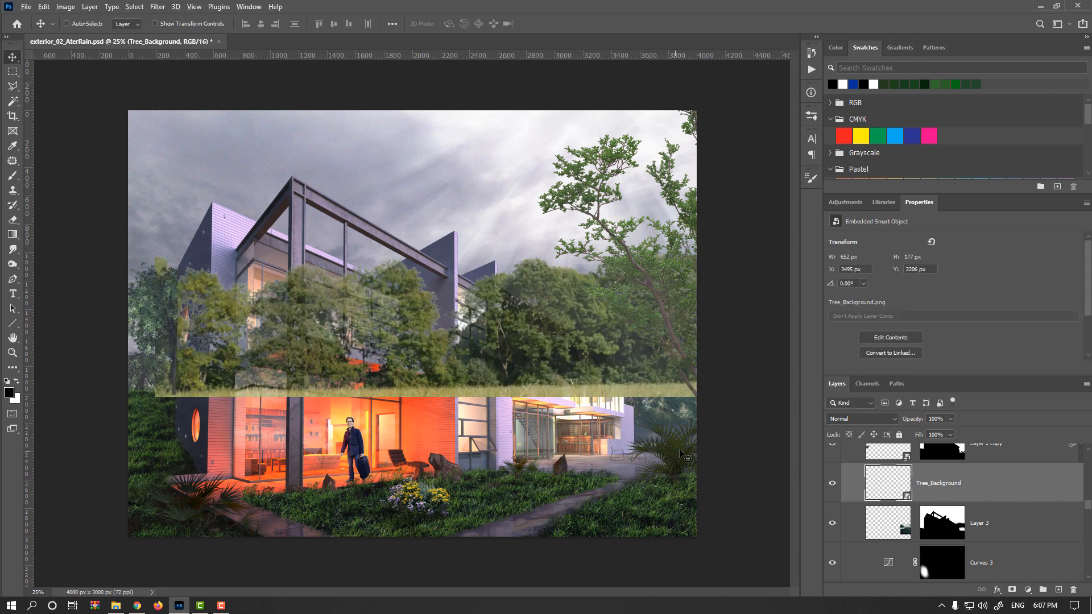
# Copy a building mask onto the Tree_Background layer and invert it to hide the trees over the house and palm.
pyautogui.scroll(6, 683, 455)
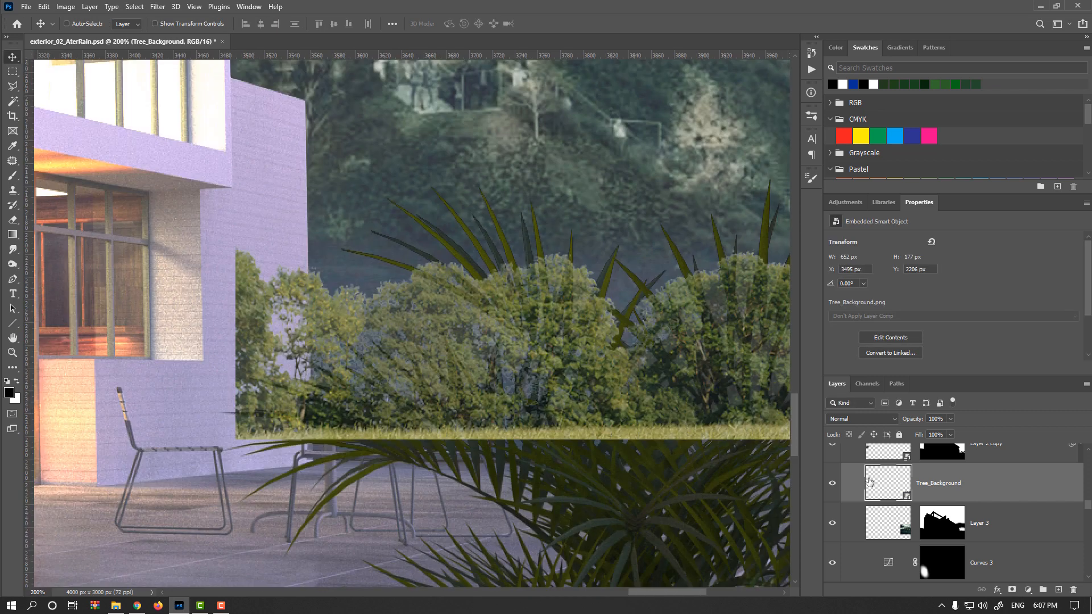
pyautogui.scroll(-3, 524, 383)
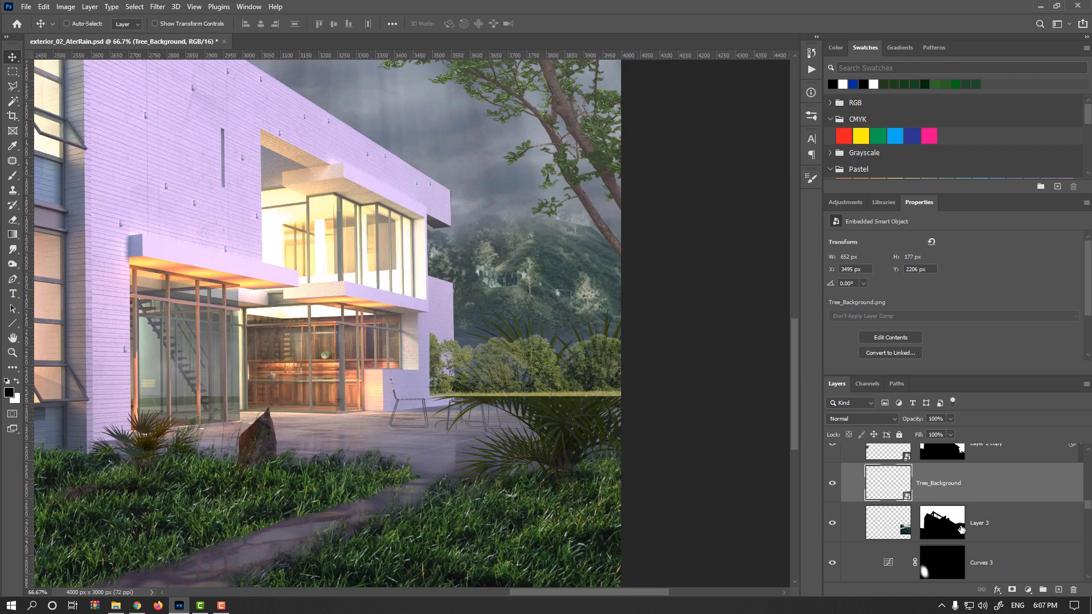
pyautogui.scroll(-5, 947, 542)
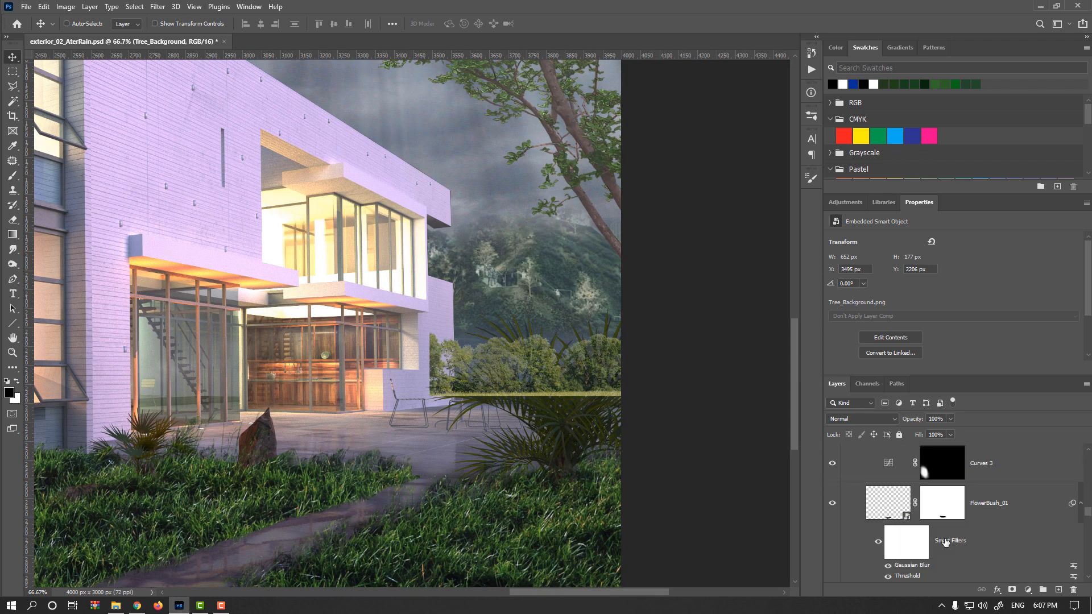
pyautogui.press('alt')
pyautogui.moveTo(961, 546); pyautogui.dragTo(993, 511)
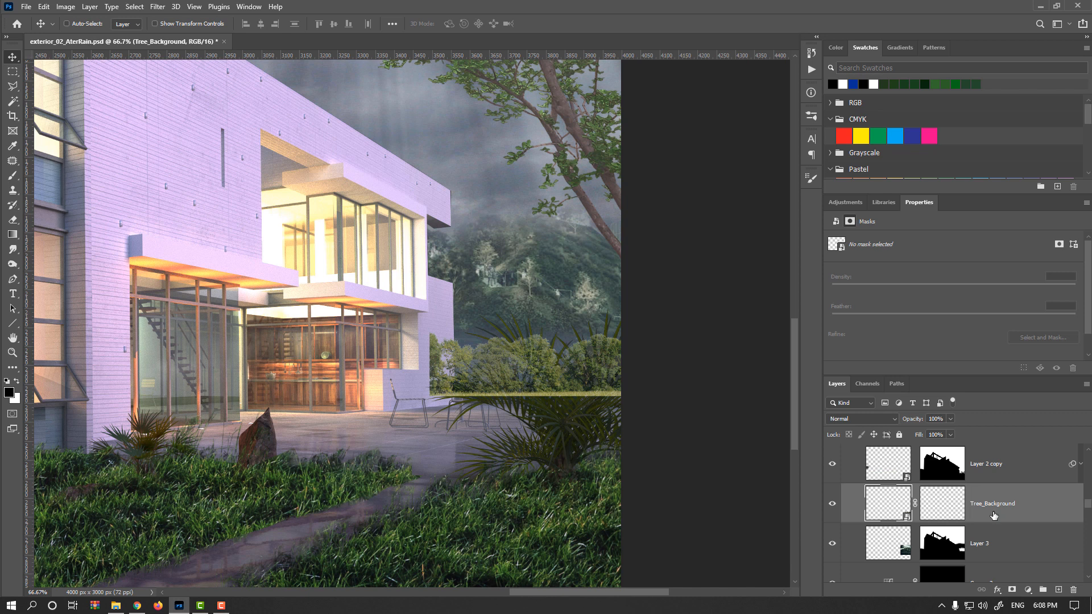
pyautogui.click(949, 505)
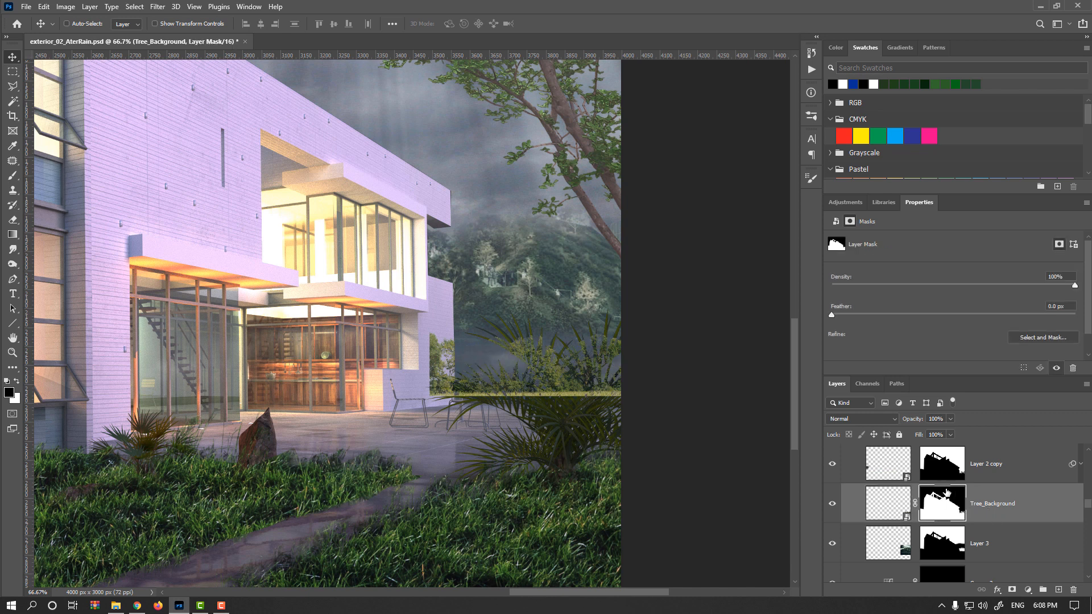
pyautogui.hotkey('ctrl', 'i')
pyautogui.scroll(-1, 950, 358)
pyautogui.moveTo(949, 477); pyautogui.dragTo(928, 506)
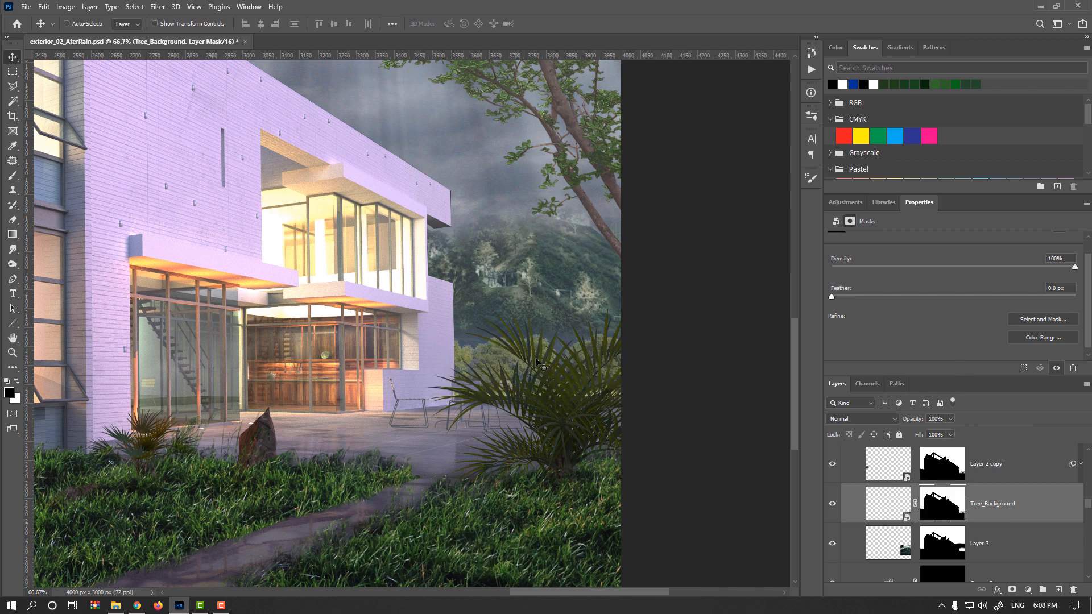
# Unlink Tree_Background from its mask and enlarge the trees to about 1126 px wide, positioned behind the palm.
pyautogui.click(912, 508)
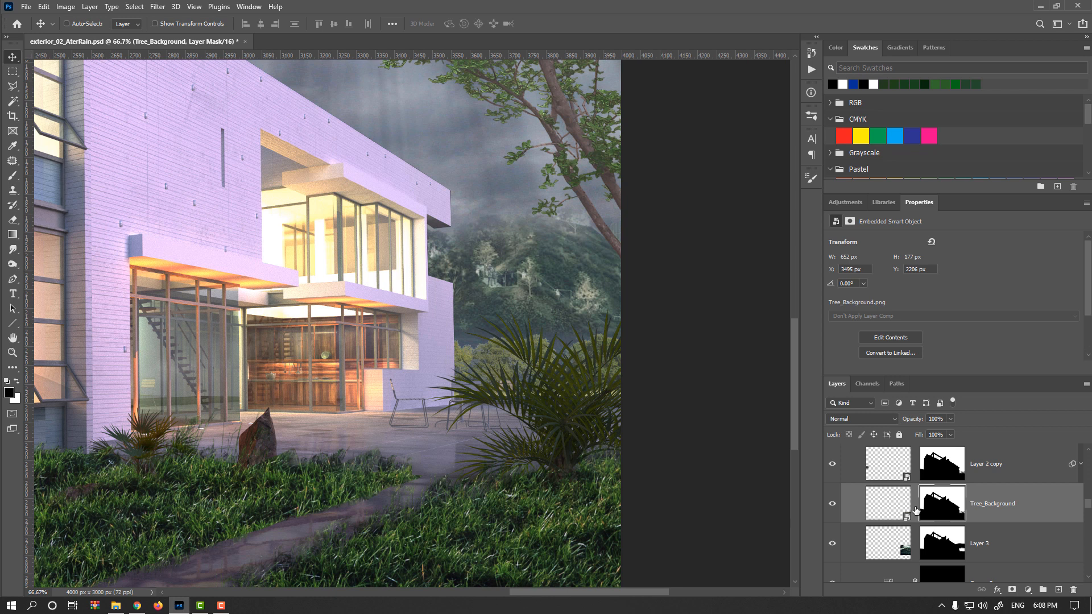
pyautogui.click(901, 505)
pyautogui.hotkey('ctrl', 't')
pyautogui.moveTo(681, 325); pyautogui.dragTo(738, 289)
pyautogui.moveTo(579, 380); pyautogui.dragTo(516, 336)
pyautogui.moveTo(681, 375); pyautogui.dragTo(740, 398)
pyautogui.moveTo(582, 356)
pyautogui.mouseDown()
pyautogui.moveTo(572, 351)
pyautogui.moveTo(569, 366)
pyautogui.mouseUp()
pyautogui.press('Return')
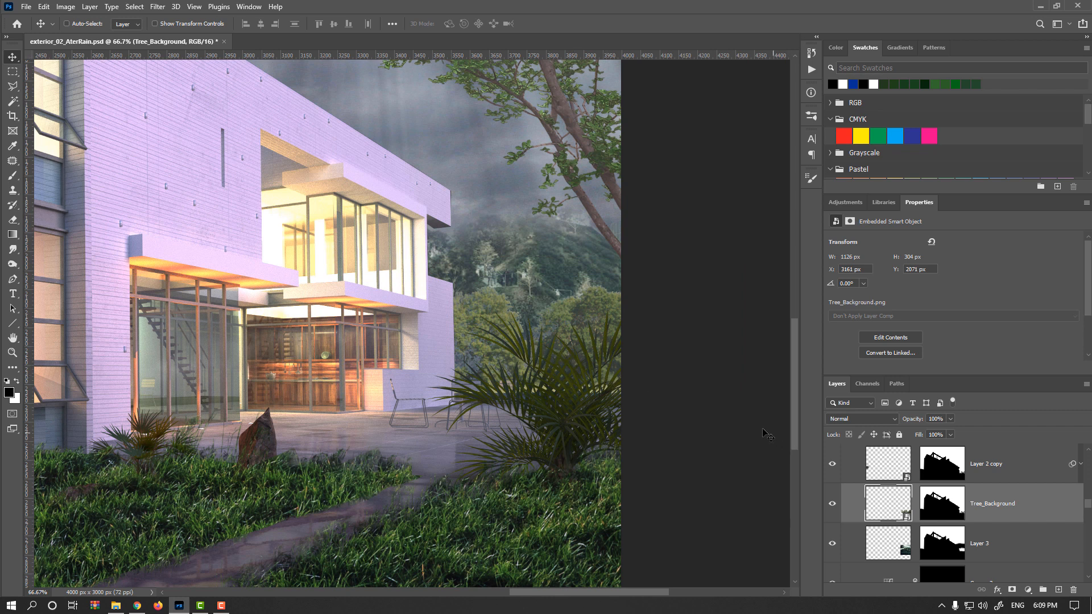
# Apply Hue/Saturation to the Tree_Background layer with the hue at about +19 and slightly reduced saturation.
pyautogui.hotkey('ctrl', 'u')
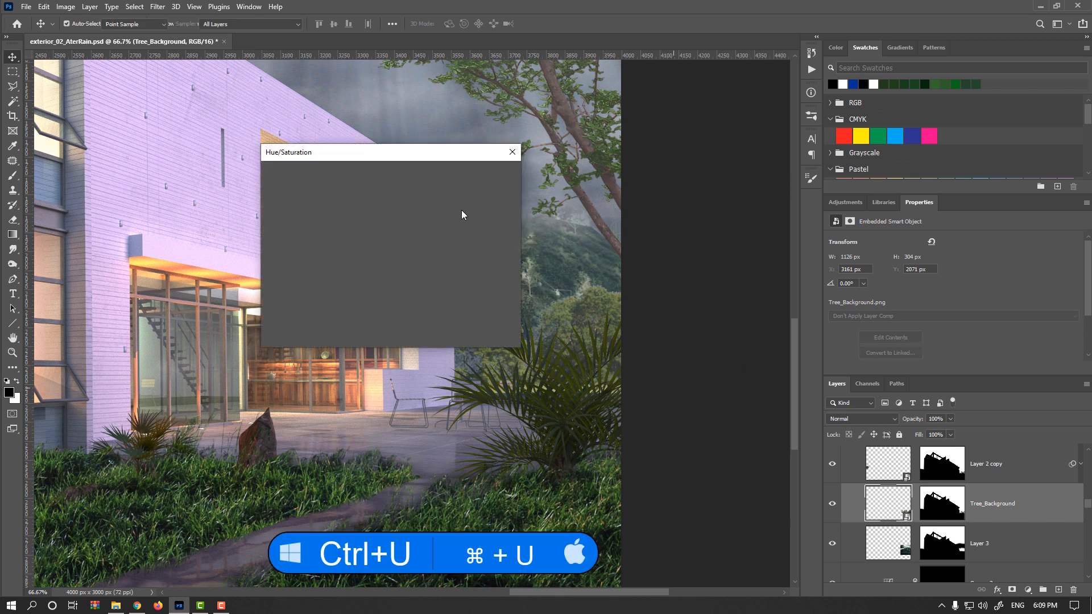
pyautogui.moveTo(420, 152); pyautogui.dragTo(388, 145)
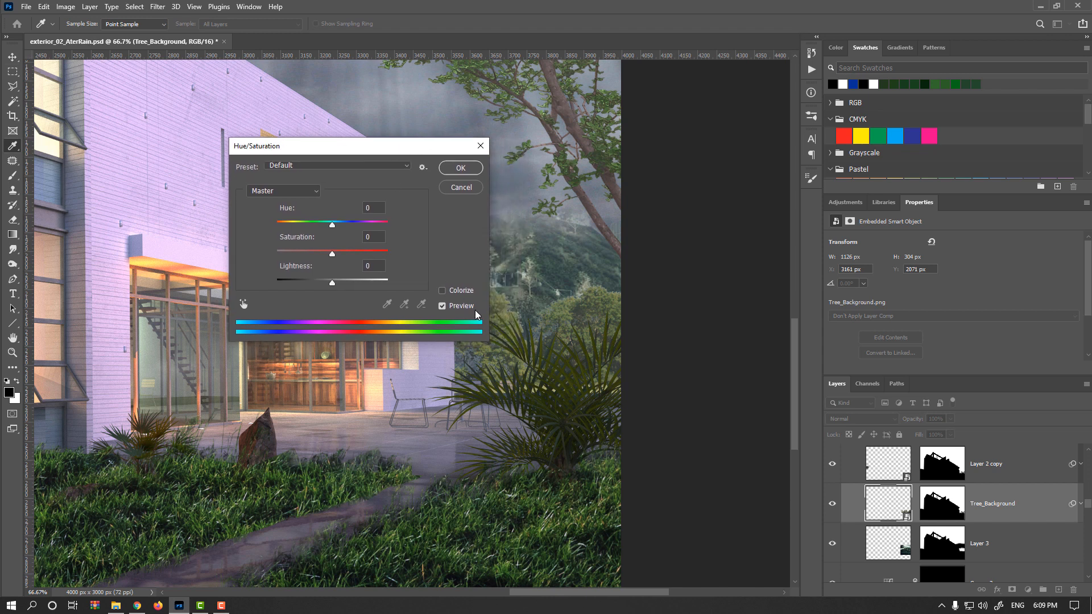
pyautogui.moveTo(331, 225); pyautogui.dragTo(345, 226)
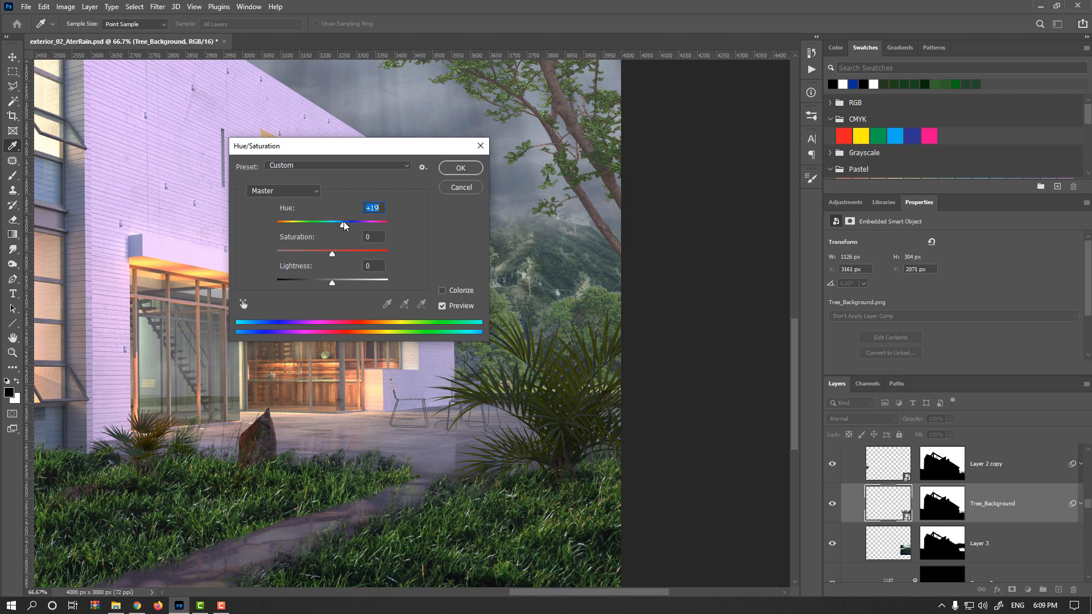
pyautogui.click(325, 254)
pyautogui.click(461, 168)
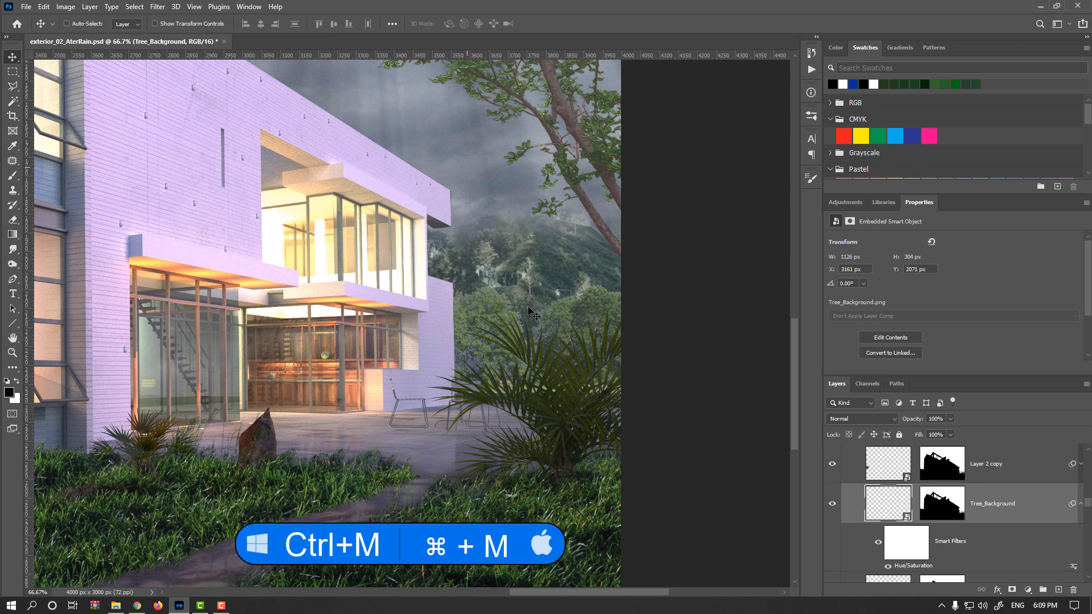
# Darken Tree_Background with an RGB Curves adjustment, pulling the midpoint slightly down and lowering the white point's output to 240.
pyautogui.hotkey('ctrl', 'm')
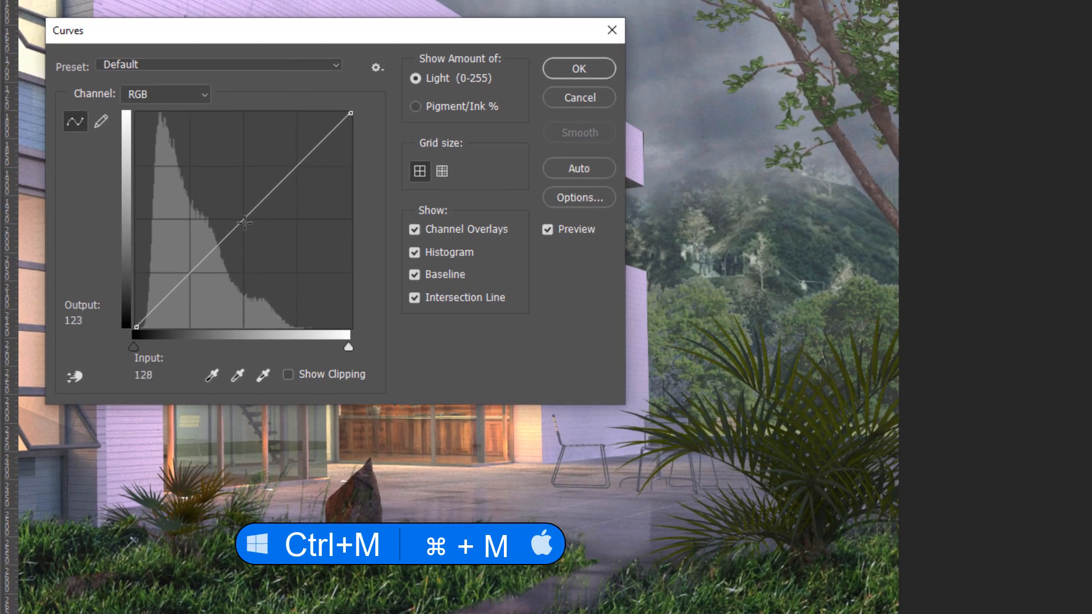
pyautogui.click(311, 236)
pyautogui.moveTo(250, 228); pyautogui.dragTo(253, 225)
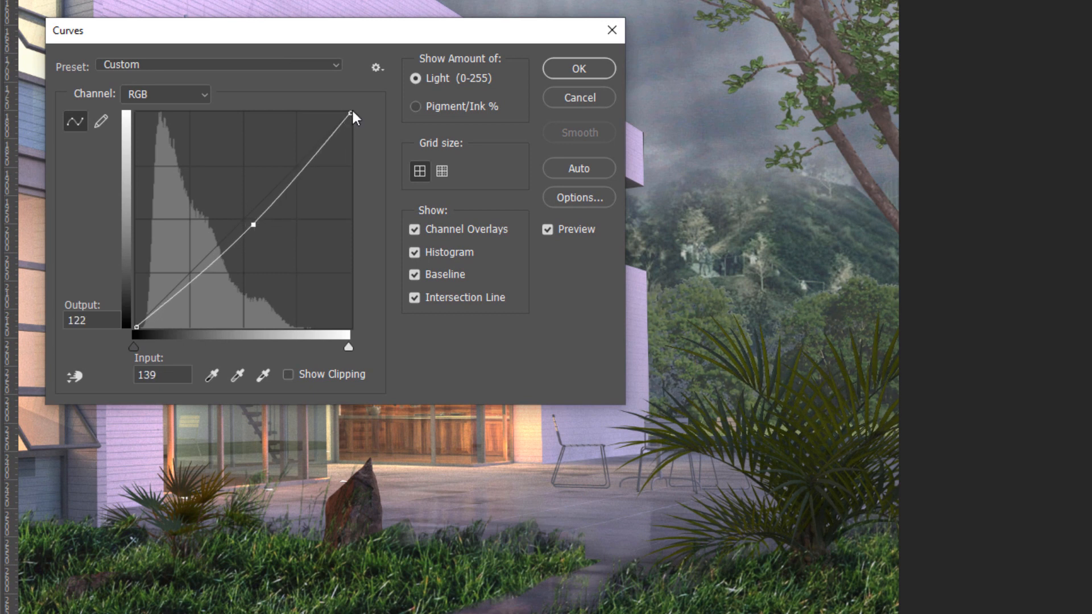
pyautogui.moveTo(352, 114); pyautogui.dragTo(355, 132)
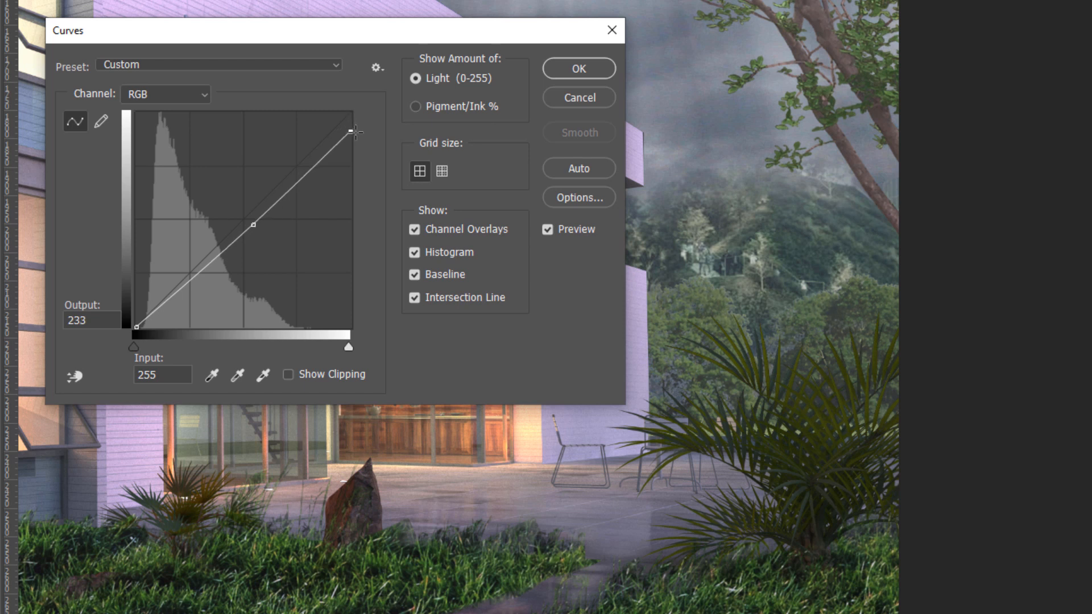
pyautogui.moveTo(253, 226); pyautogui.dragTo(251, 228)
pyautogui.moveTo(350, 132); pyautogui.dragTo(351, 126)
# In Curves, raise the Blue midpoint from input 121 to output 147 and lower the Red midpoint at input 145 to output 128.
pyautogui.click(169, 94)
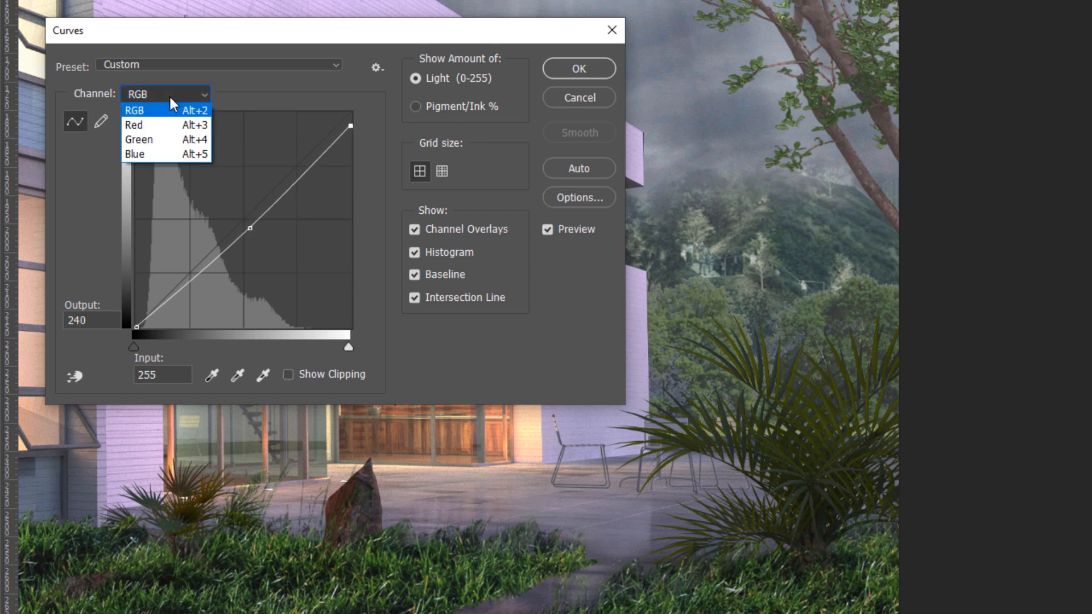
pyautogui.click(153, 151)
pyautogui.moveTo(245, 217); pyautogui.dragTo(237, 204)
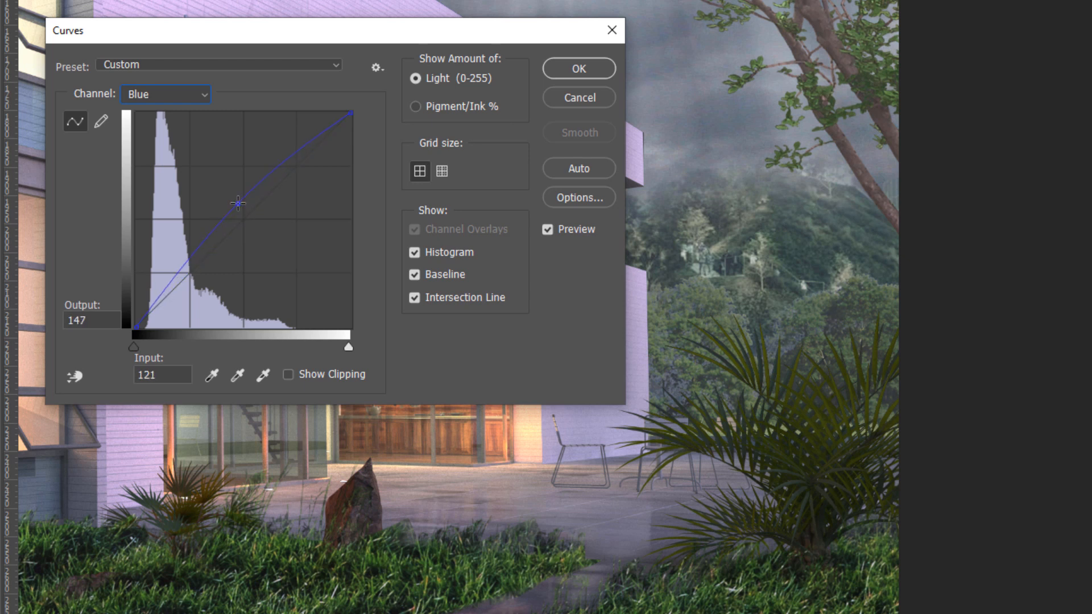
pyautogui.click(179, 95)
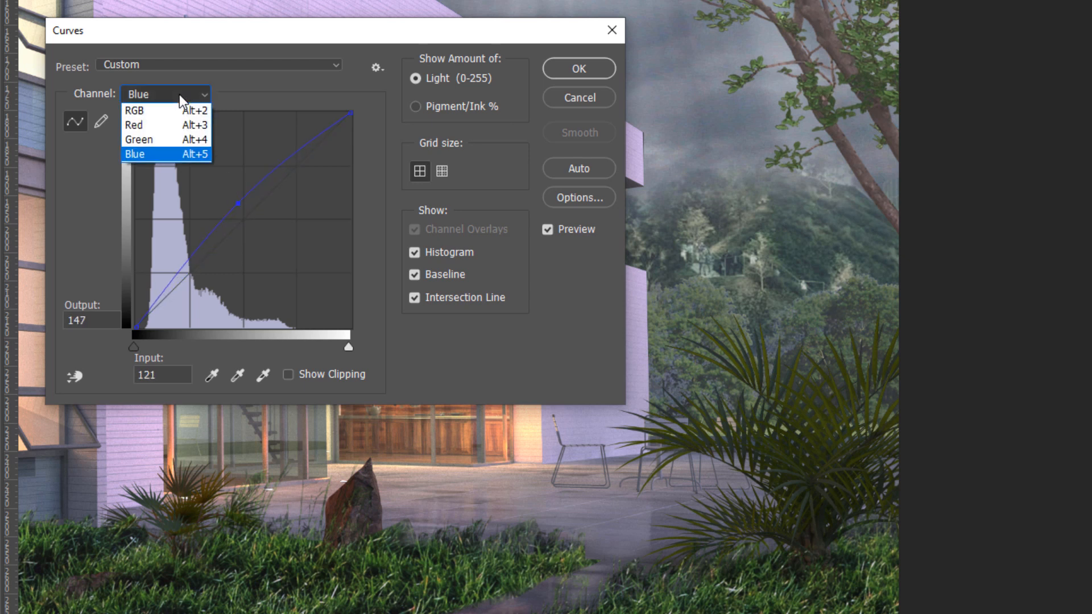
pyautogui.click(165, 125)
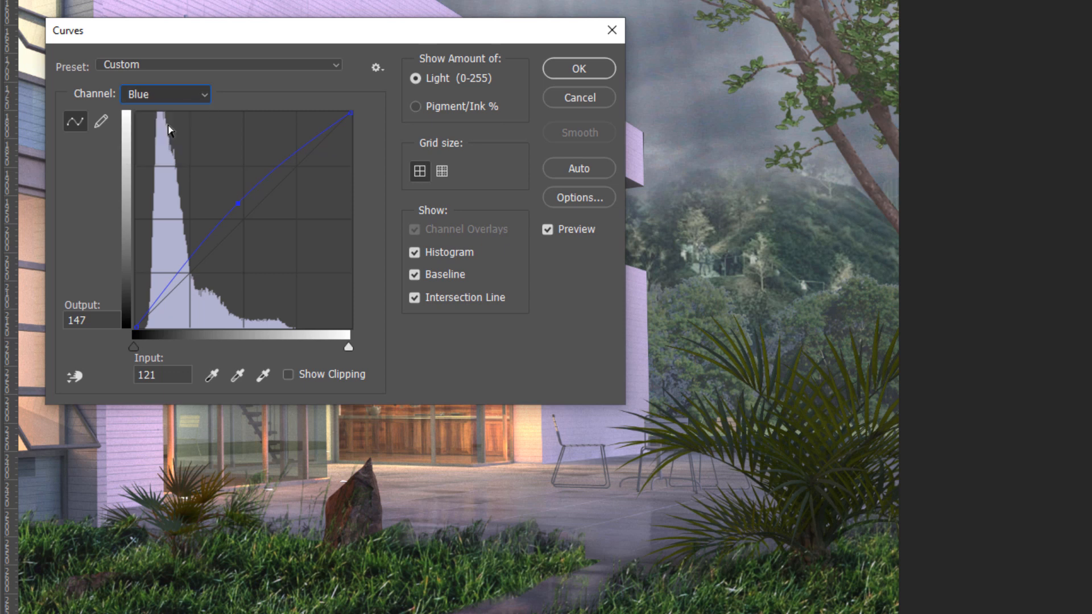
pyautogui.moveTo(252, 215); pyautogui.dragTo(260, 220)
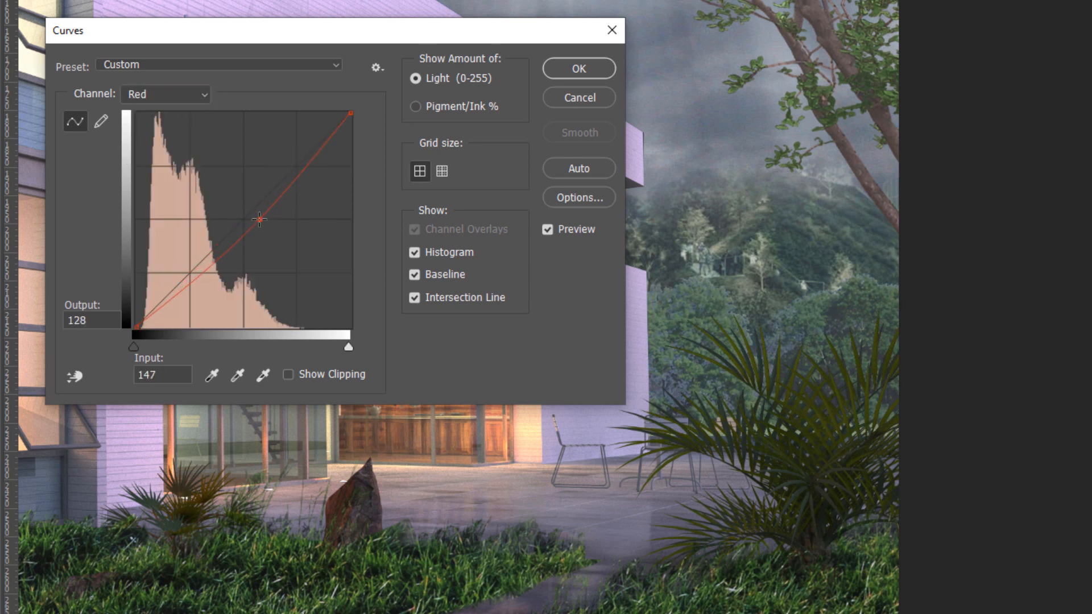
# Lower the Green curve's midpoint slightly, mapping input 143 to output 138.
pyautogui.click(186, 98)
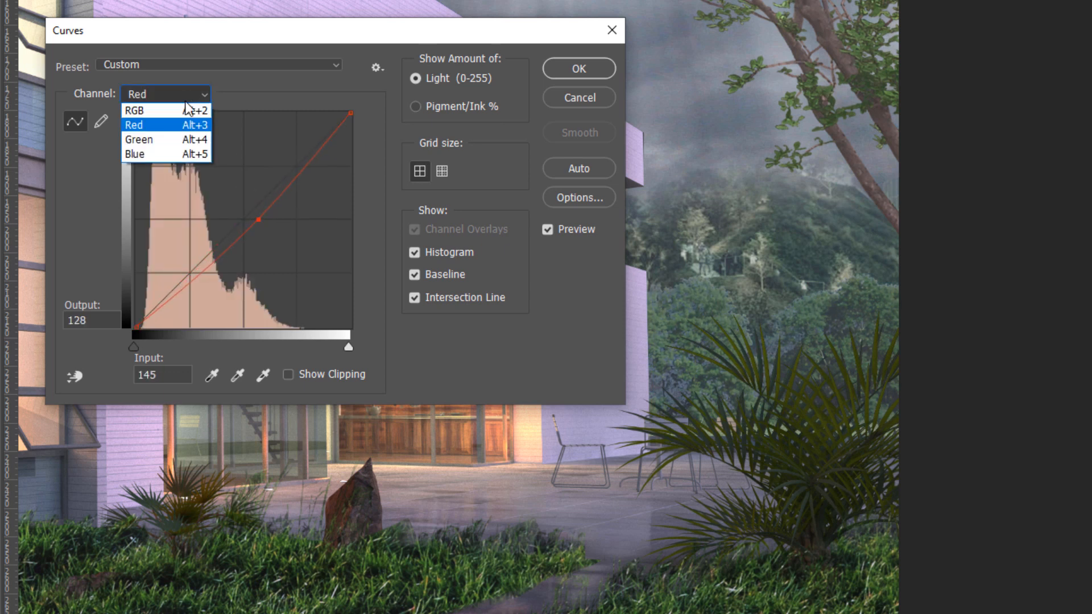
pyautogui.click(164, 140)
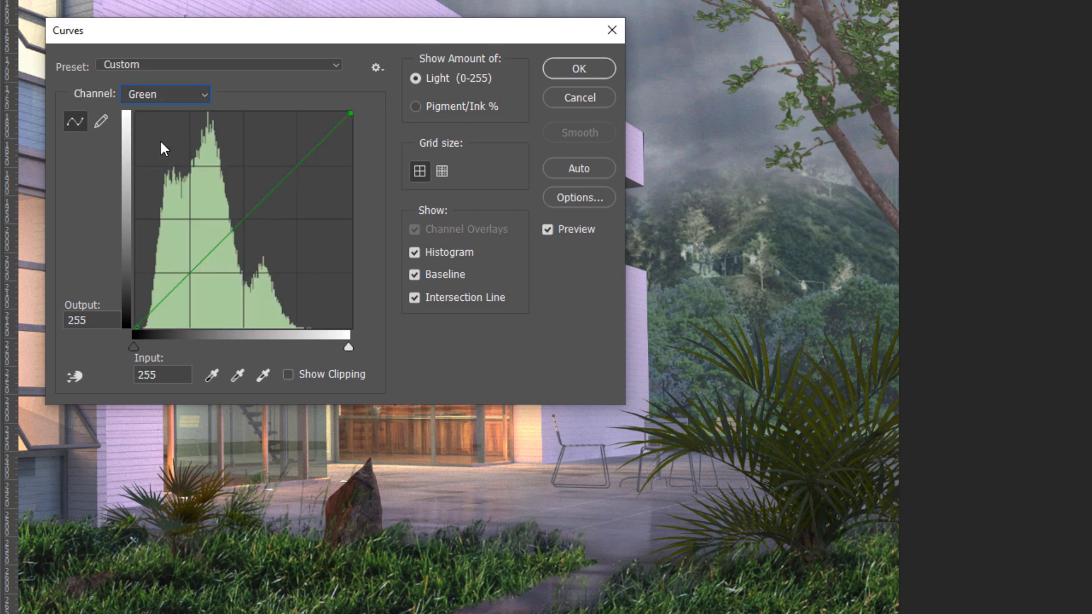
pyautogui.click(256, 211)
pyautogui.moveTo(261, 217); pyautogui.dragTo(258, 212)
# Soften the Blue curve by moving its midpoint to input 125 and output 140, and apply the Curves adjustment.
pyautogui.click(178, 97)
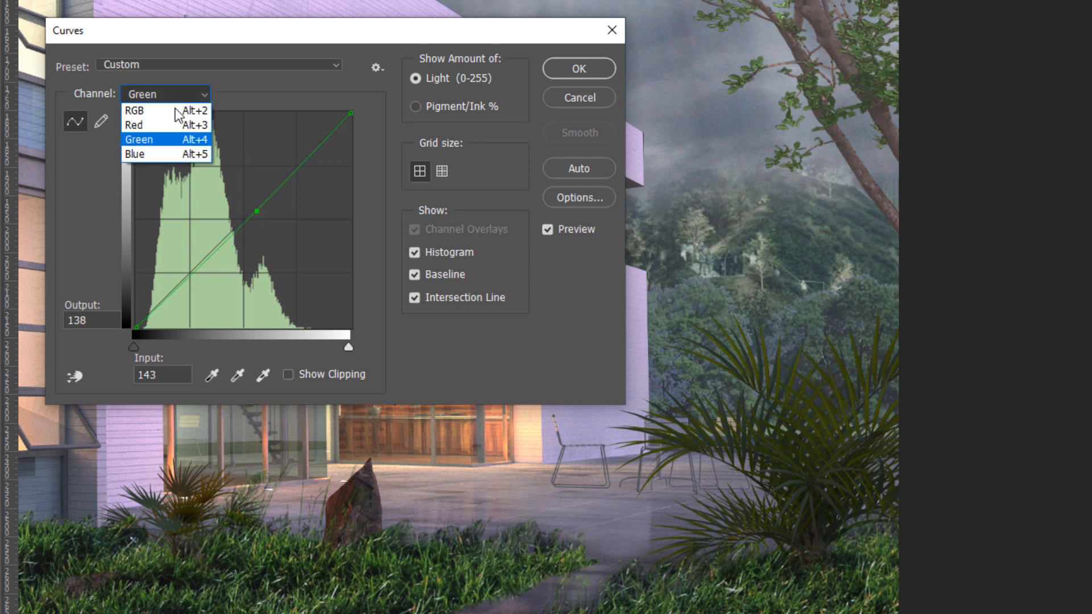
pyautogui.click(162, 154)
pyautogui.moveTo(241, 208); pyautogui.dragTo(244, 210)
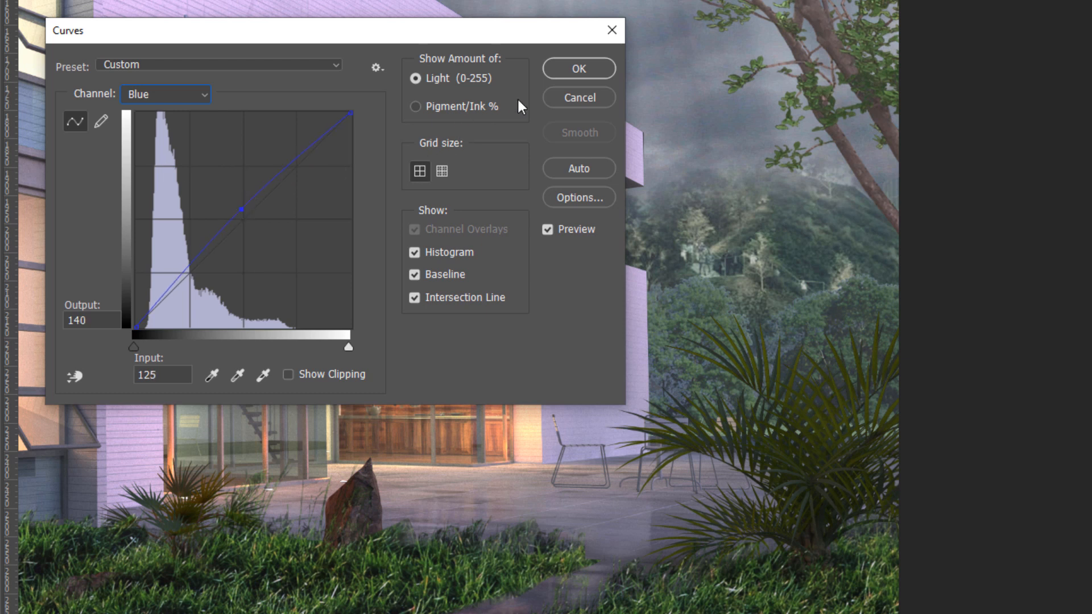
pyautogui.click(579, 69)
# Apply a Brightness/Contrast adjustment to Tree_Background, slightly increasing both contrast and brightness.
pyautogui.click(100, 10)
pyautogui.moveTo(142, 54)
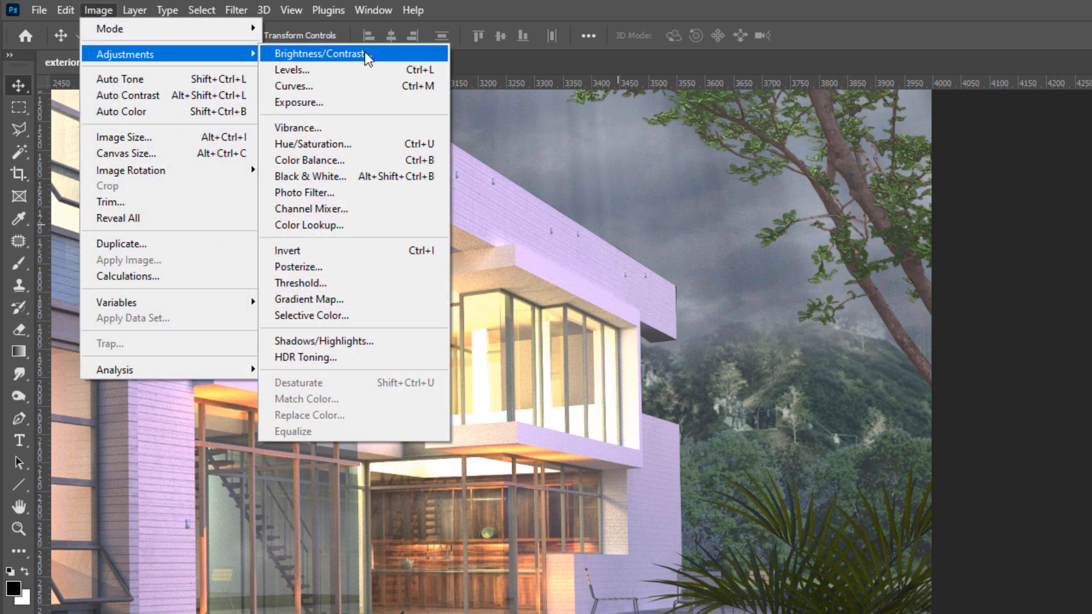
pyautogui.click(364, 52)
pyautogui.moveTo(885, 373); pyautogui.dragTo(912, 371)
pyautogui.moveTo(875, 329); pyautogui.dragTo(891, 330)
pyautogui.click(1020, 313)
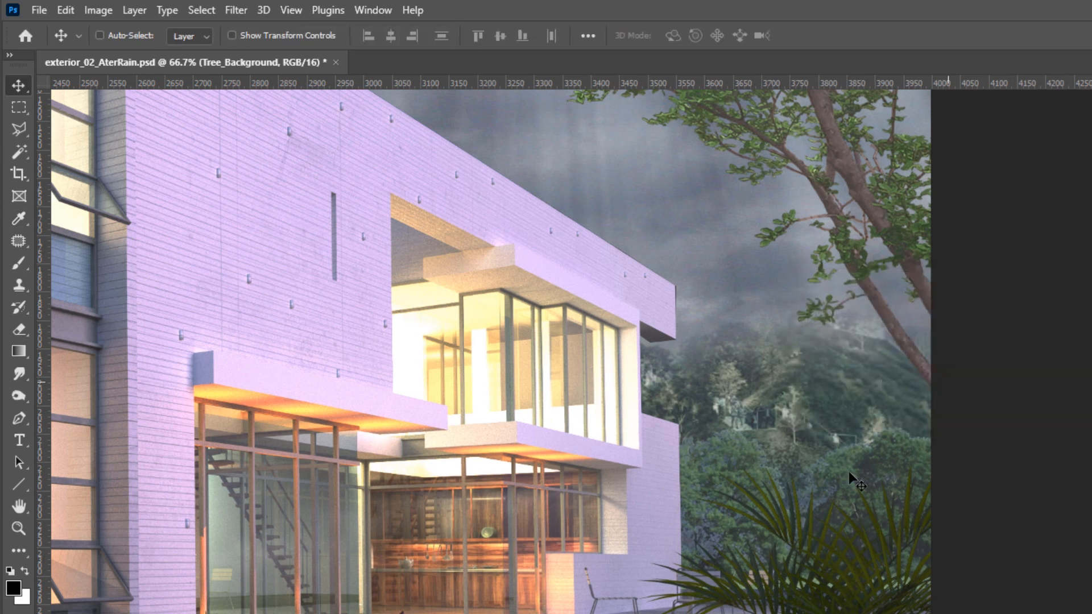
# Edit the Hue/Saturation smart filter on Tree_Background, setting the hue to +10 and the saturation to -12.
pyautogui.scroll(-10, 853, 479)
pyautogui.moveTo(700, 363); pyautogui.dragTo(741, 517)
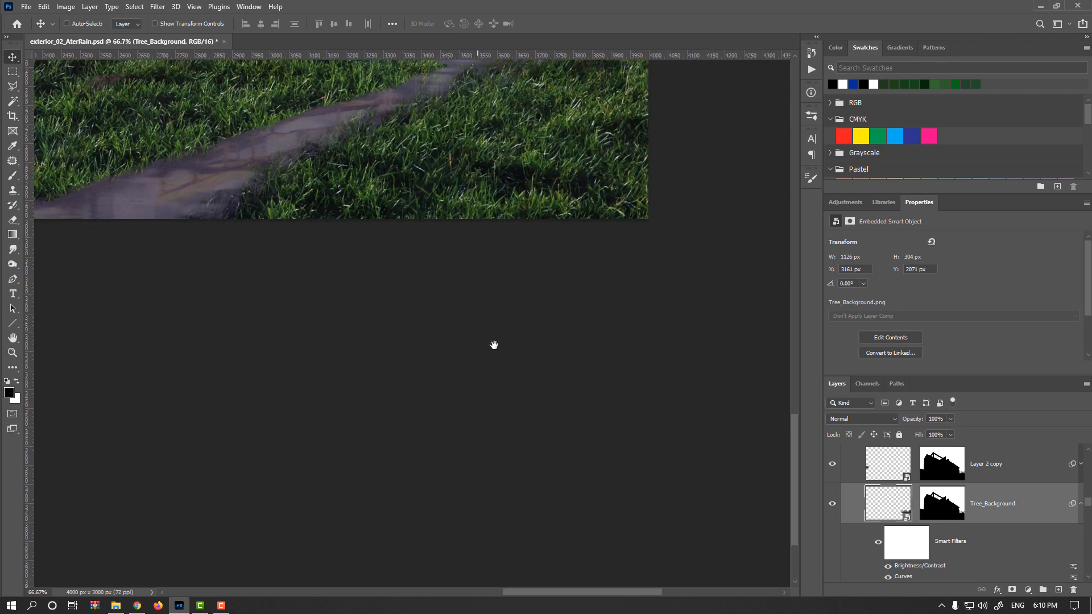
pyautogui.moveTo(493, 345); pyautogui.dragTo(508, 444)
pyautogui.moveTo(473, 236); pyautogui.dragTo(437, 468)
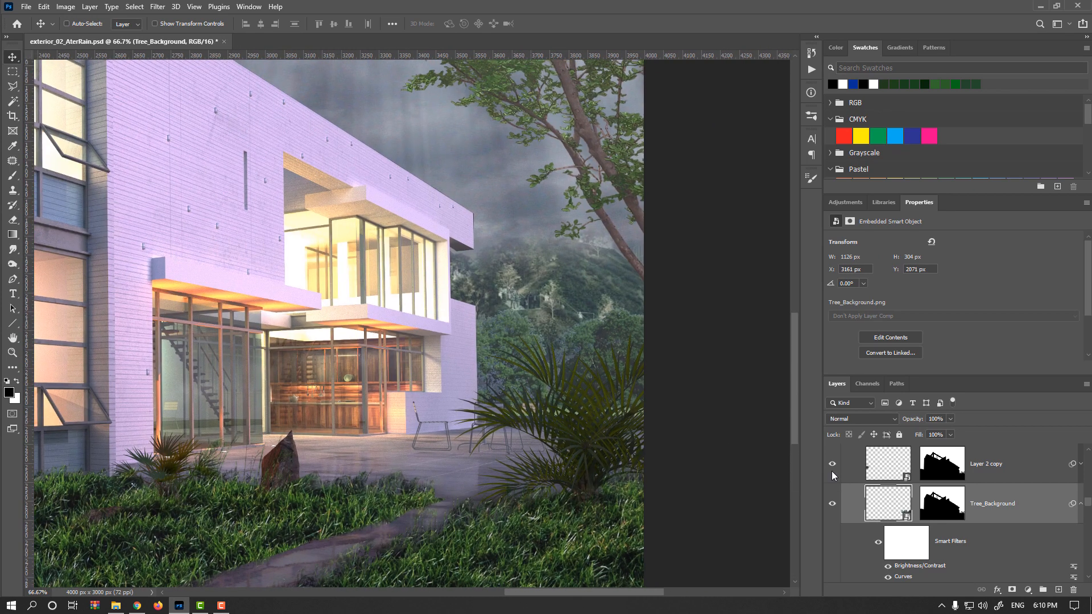
pyautogui.click(1081, 510)
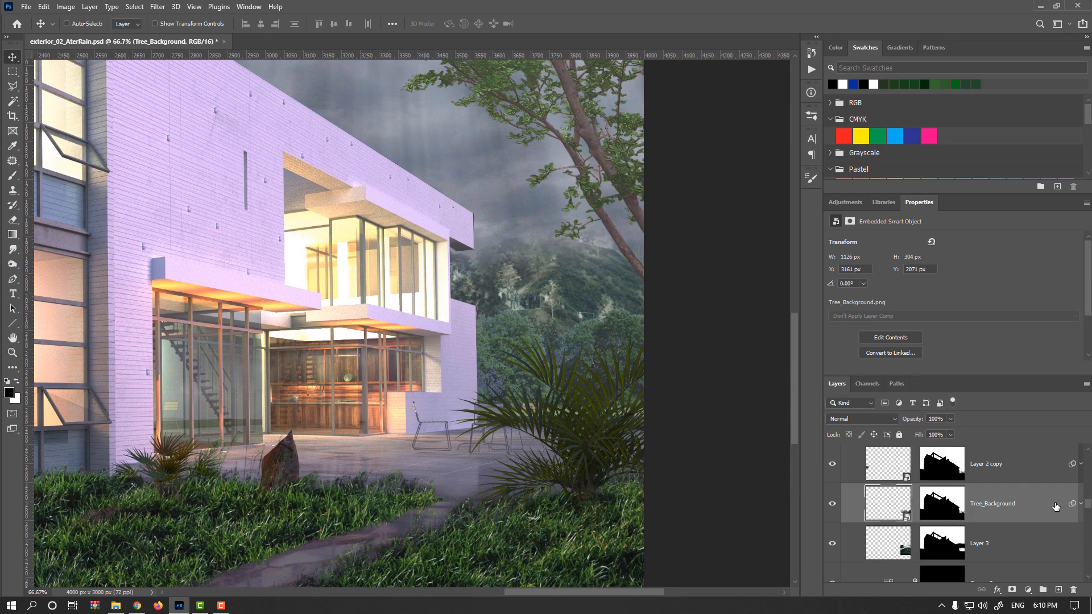
pyautogui.click(1080, 508)
pyautogui.scroll(-3, 924, 575)
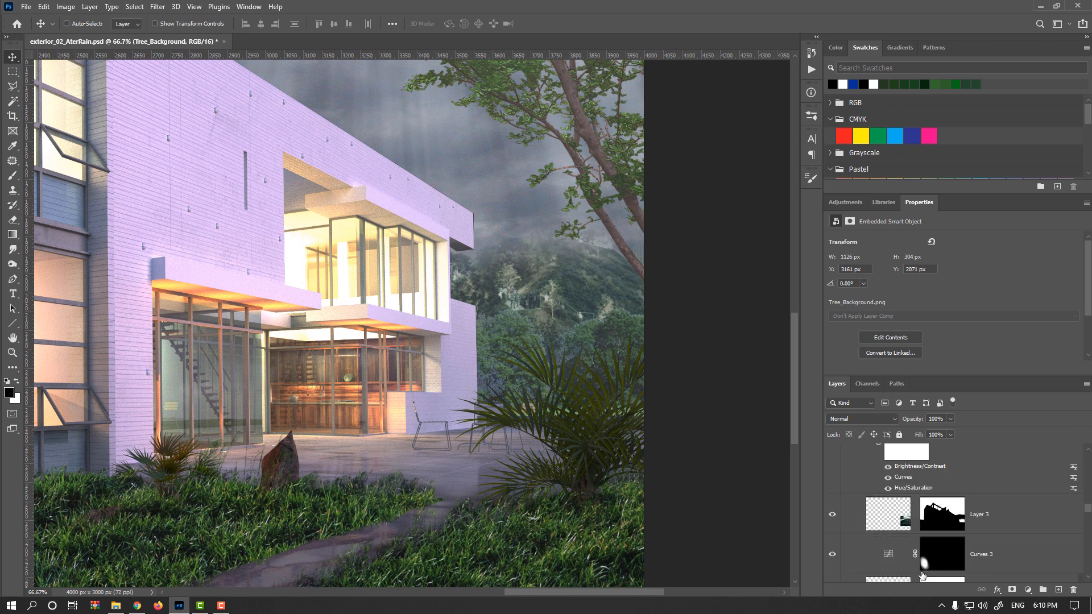
pyautogui.doubleClick(910, 488)
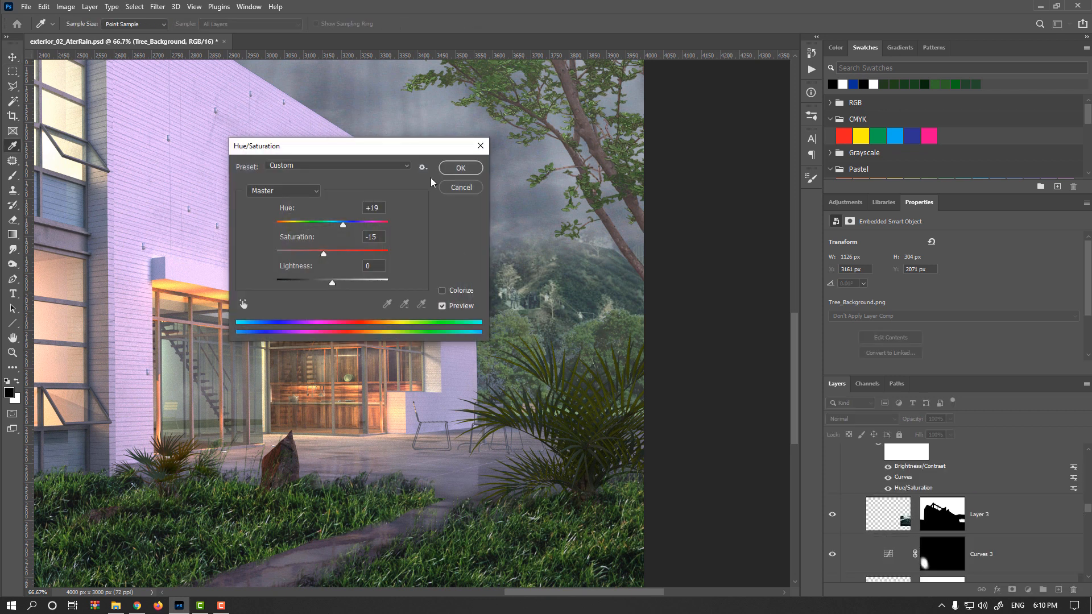
pyautogui.moveTo(371, 157); pyautogui.dragTo(278, 150)
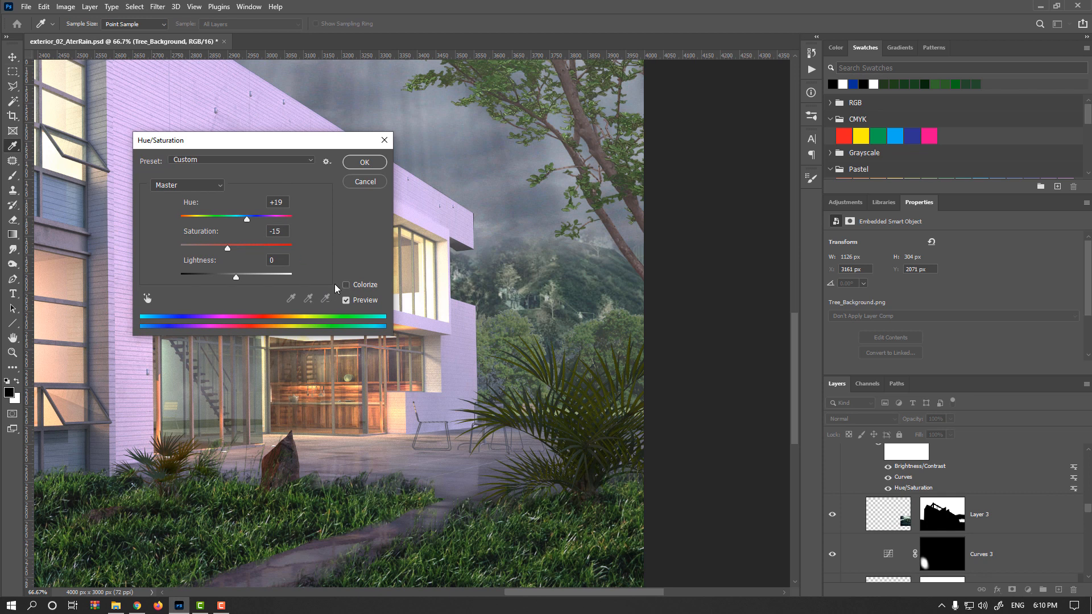
pyautogui.click(230, 250)
pyautogui.moveTo(243, 218); pyautogui.dragTo(241, 218)
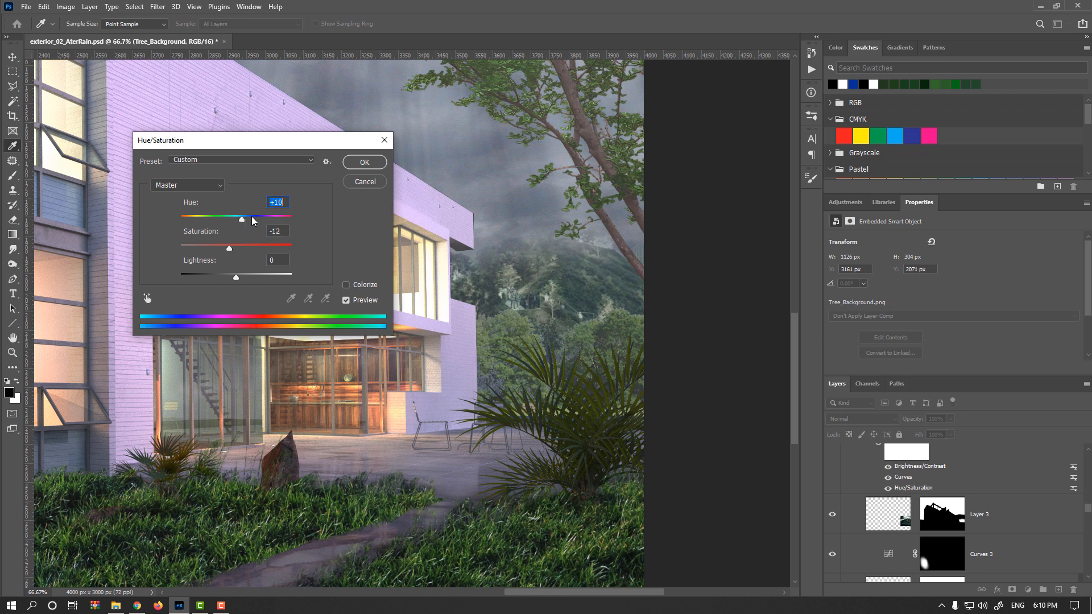
pyautogui.click(365, 163)
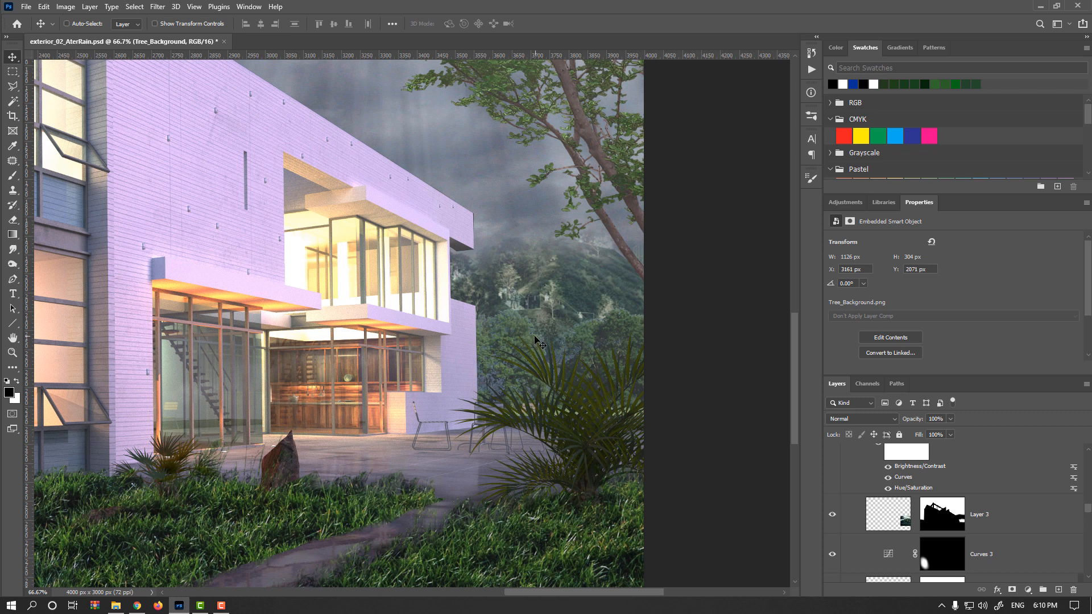
# Reduce the opacity of the Tree_Background layer to 95%.
pyautogui.scroll(-2, 529, 342)
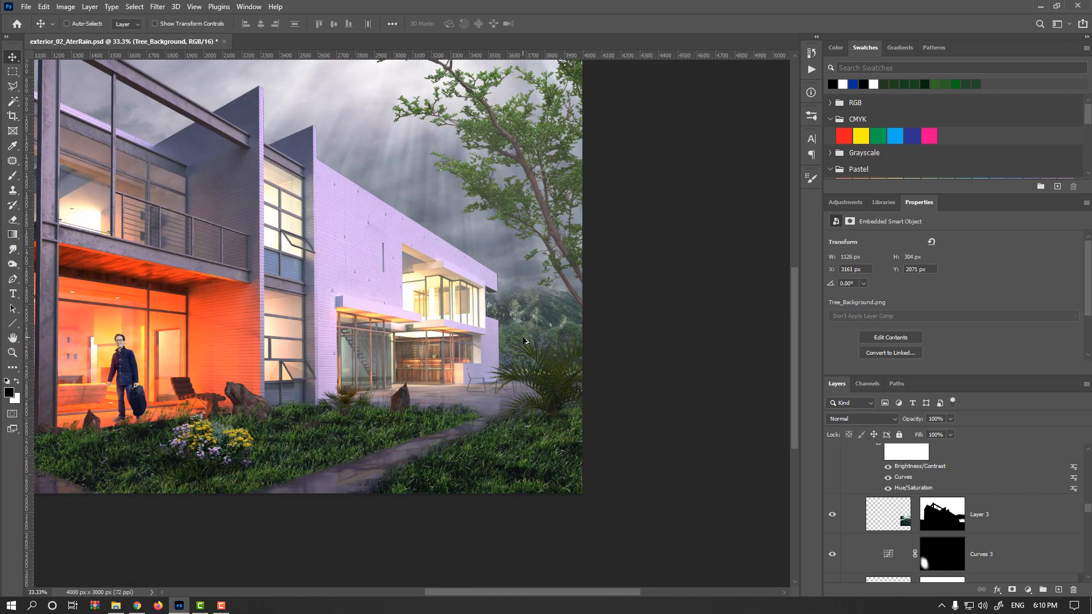
pyautogui.moveTo(912, 423); pyautogui.dragTo(909, 422)
pyautogui.scroll(3, 542, 335)
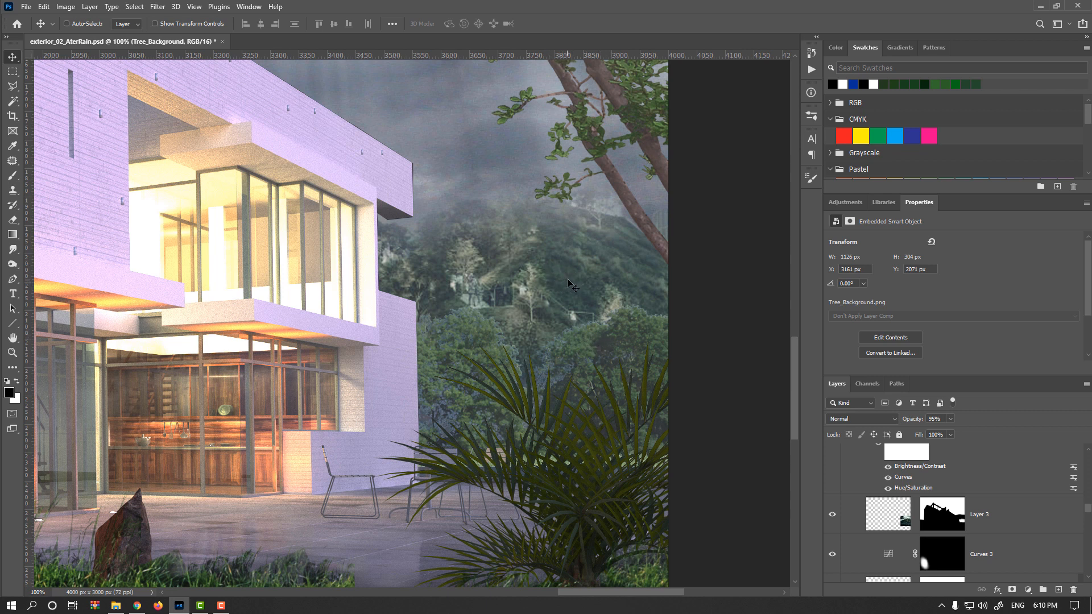
# Load the outline of the Tree_Background trees as a selection and invert it.
pyautogui.scroll(1, 484, 401)
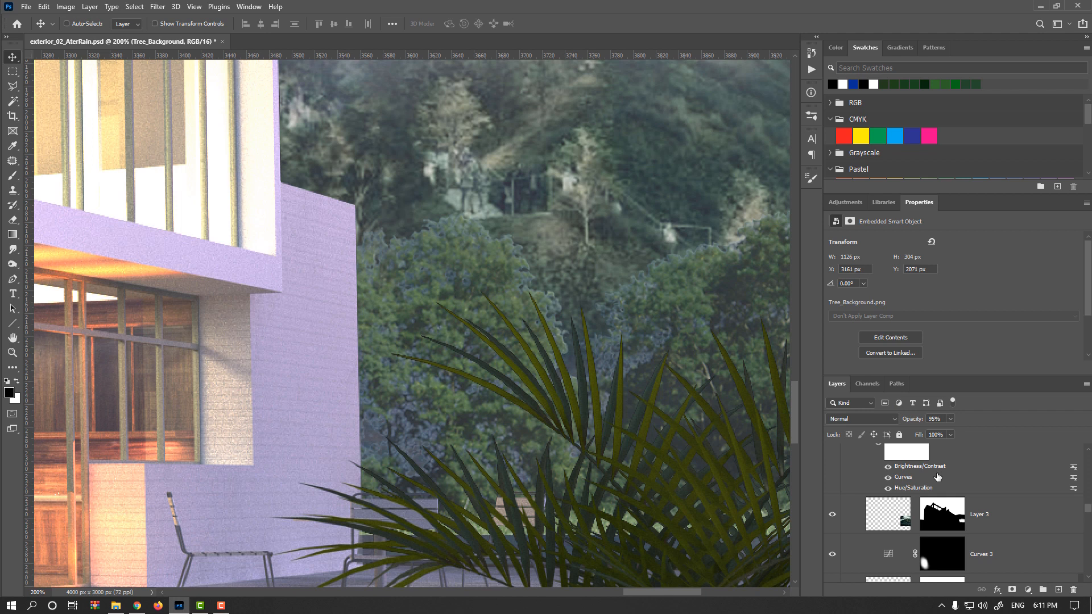
pyautogui.scroll(5, 938, 476)
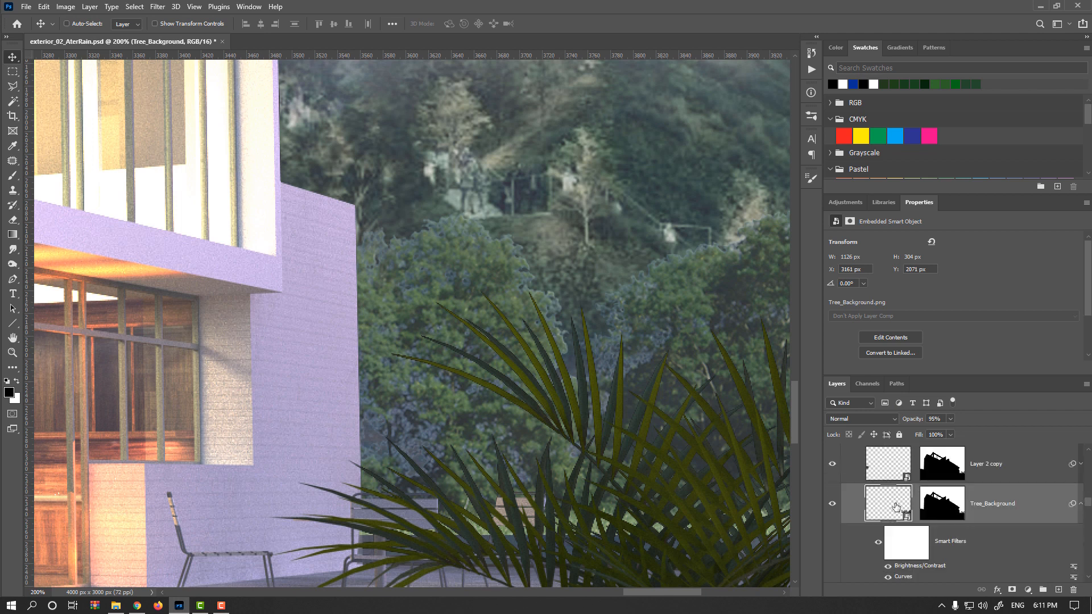
pyautogui.press('ctrl')
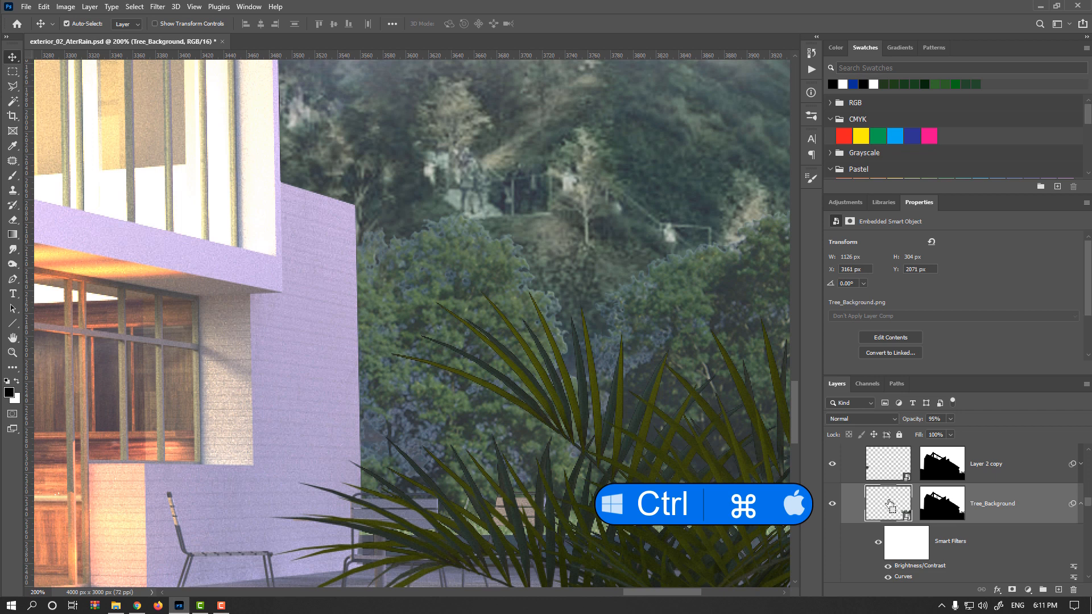
pyautogui.keyDown('ctrl'); pyautogui.click(891, 505); pyautogui.keyUp('ctrl')
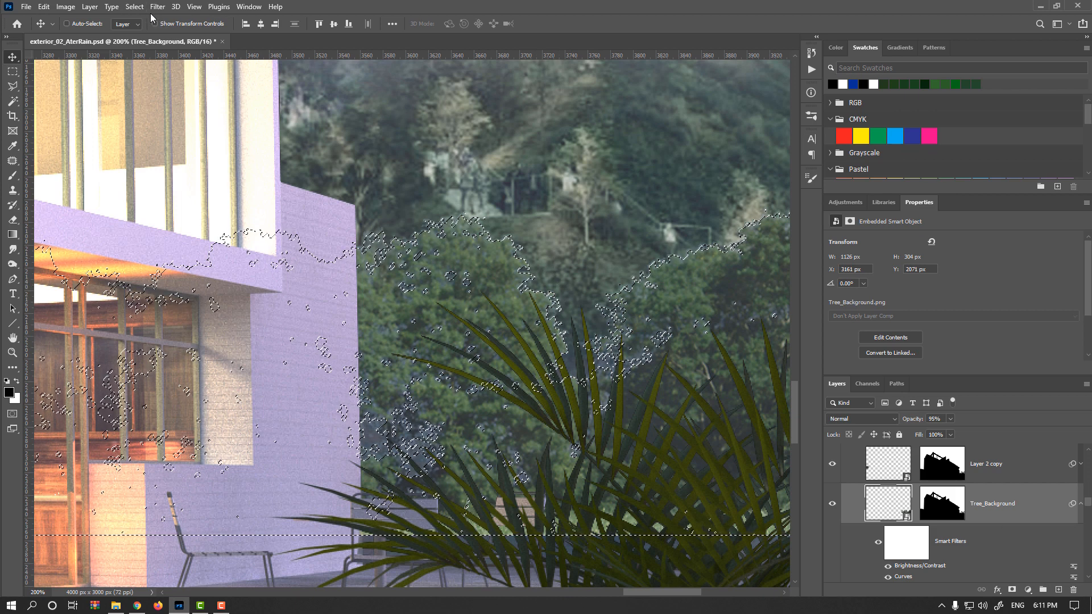
pyautogui.hotkey('shift', 'ctrl', 'i')
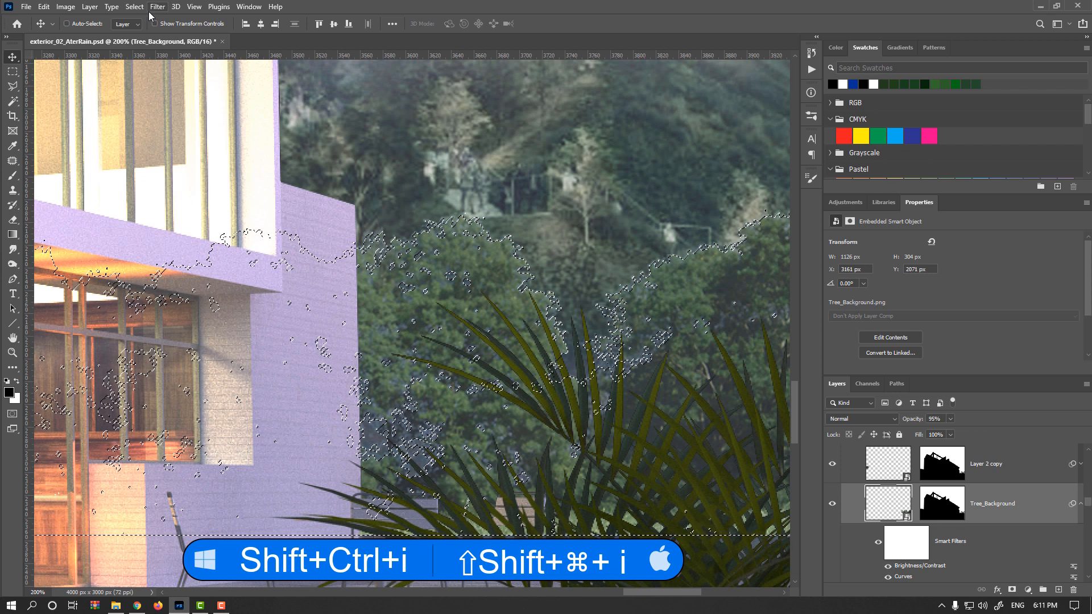
pyautogui.click(134, 7)
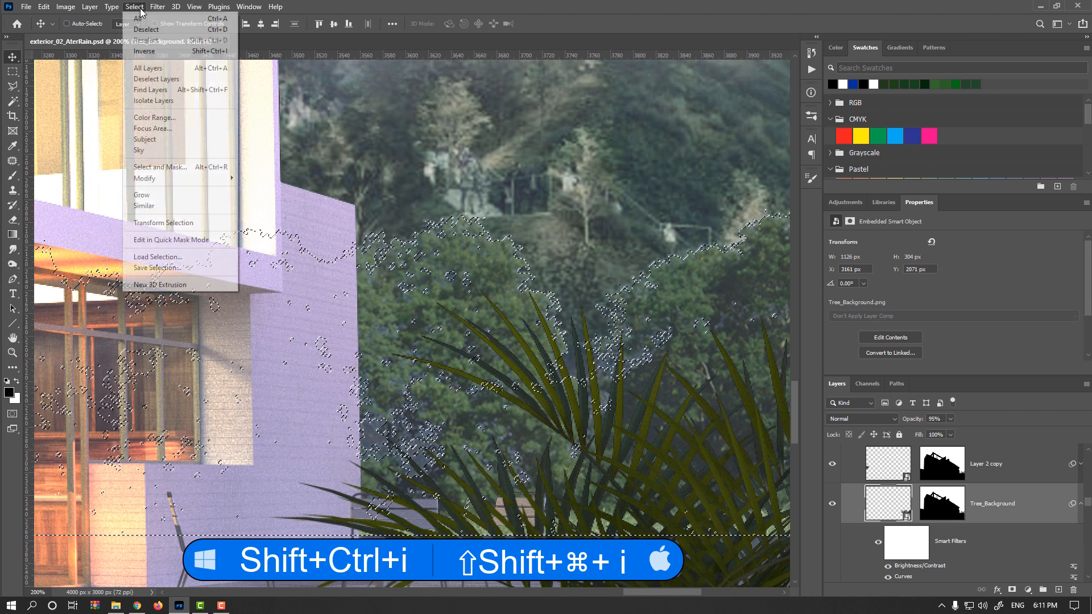
pyautogui.click(160, 51)
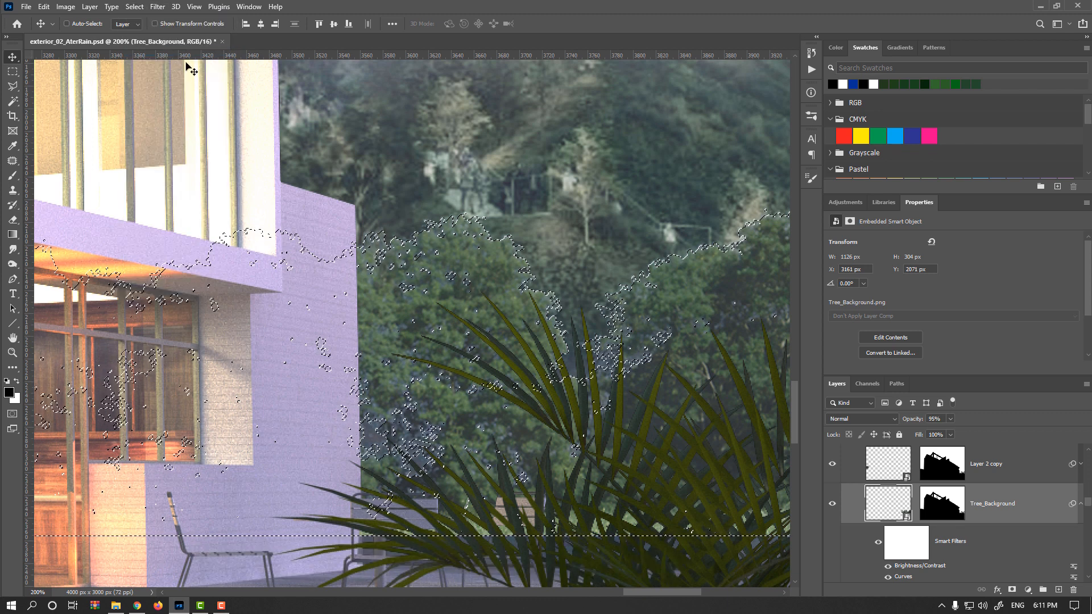
# Feather the inverted tree selection with a radius of 1.2 pixels.
pyautogui.click(134, 6)
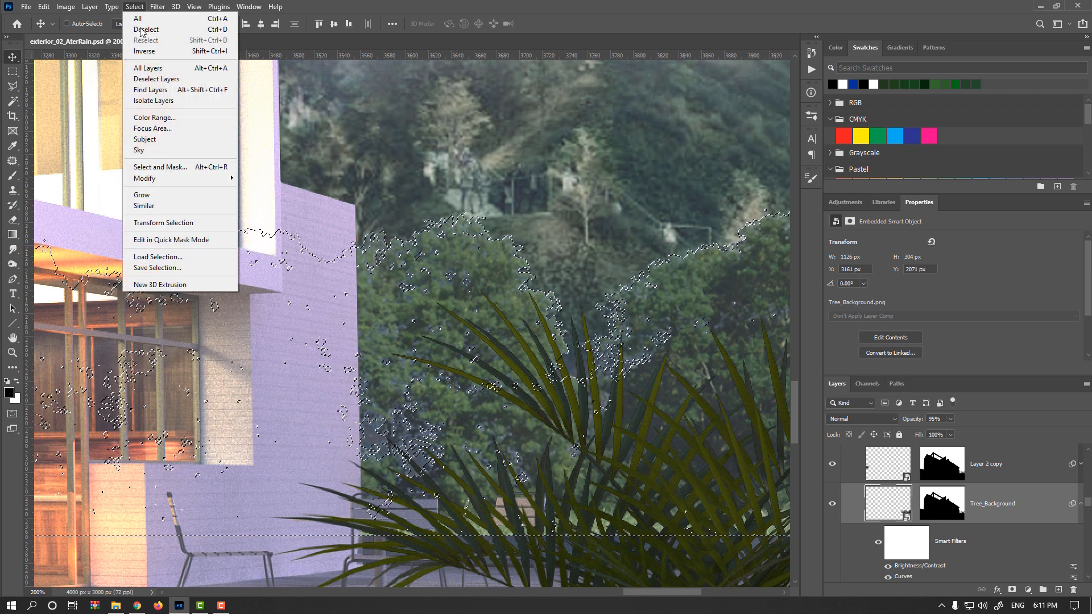
pyautogui.moveTo(182, 180)
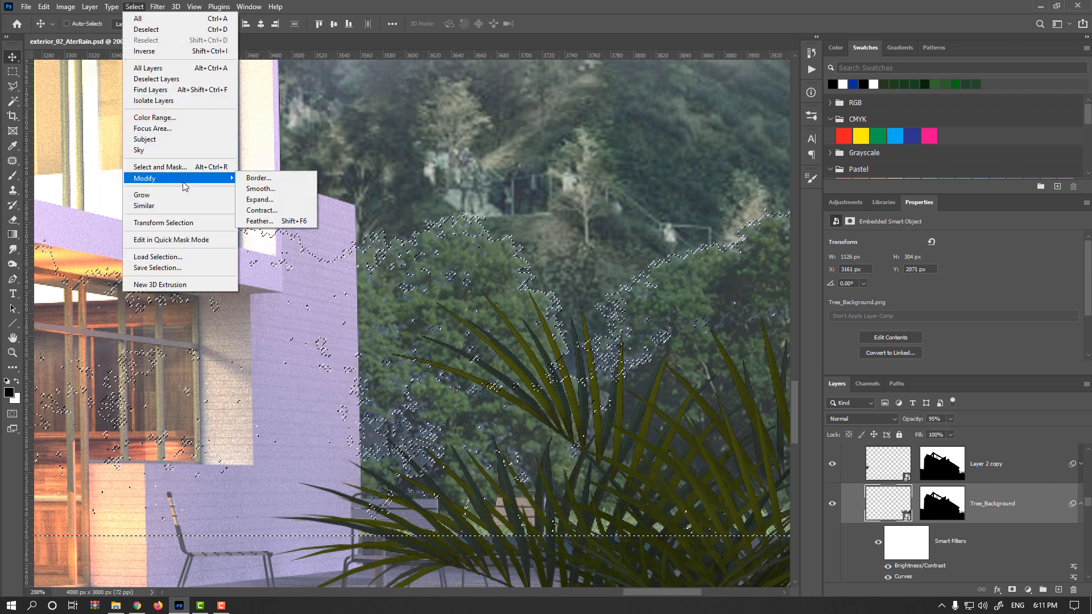
pyautogui.click(259, 221)
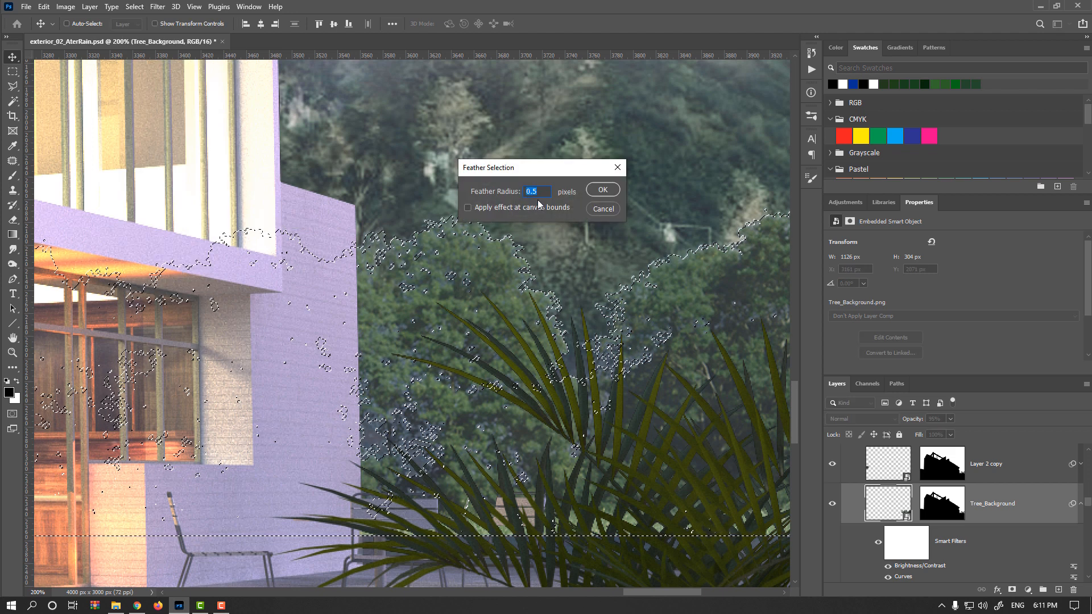
pyautogui.write('1.2')
pyautogui.click(604, 190)
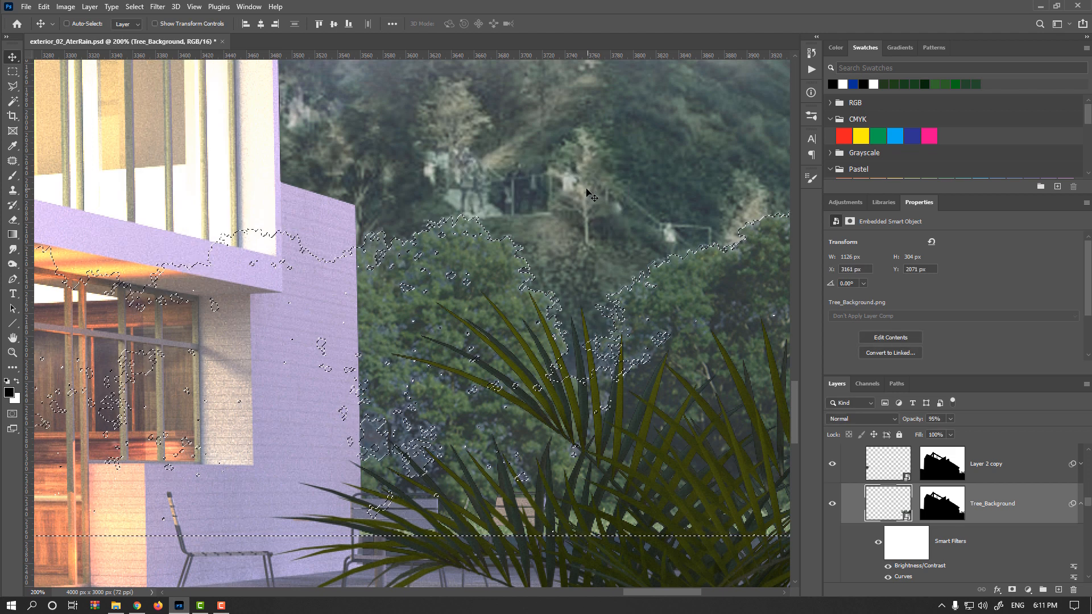
# Fill the feathered selection with the black foreground color on the Tree_Background layer mask to soften the tree edges.
pyautogui.press('Delete')
pyautogui.press('Return')
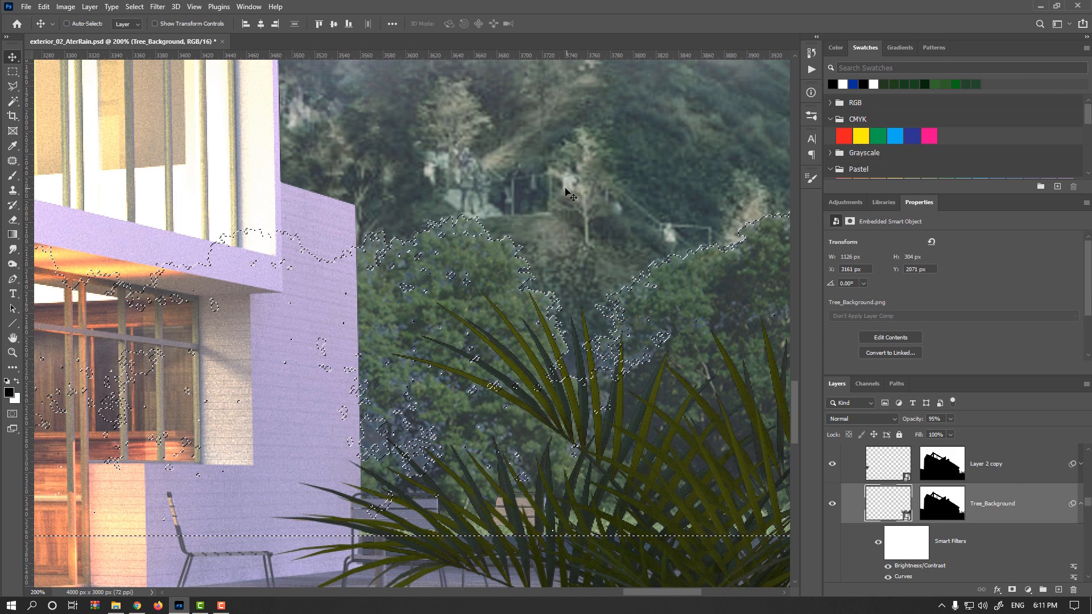
pyautogui.click(942, 512)
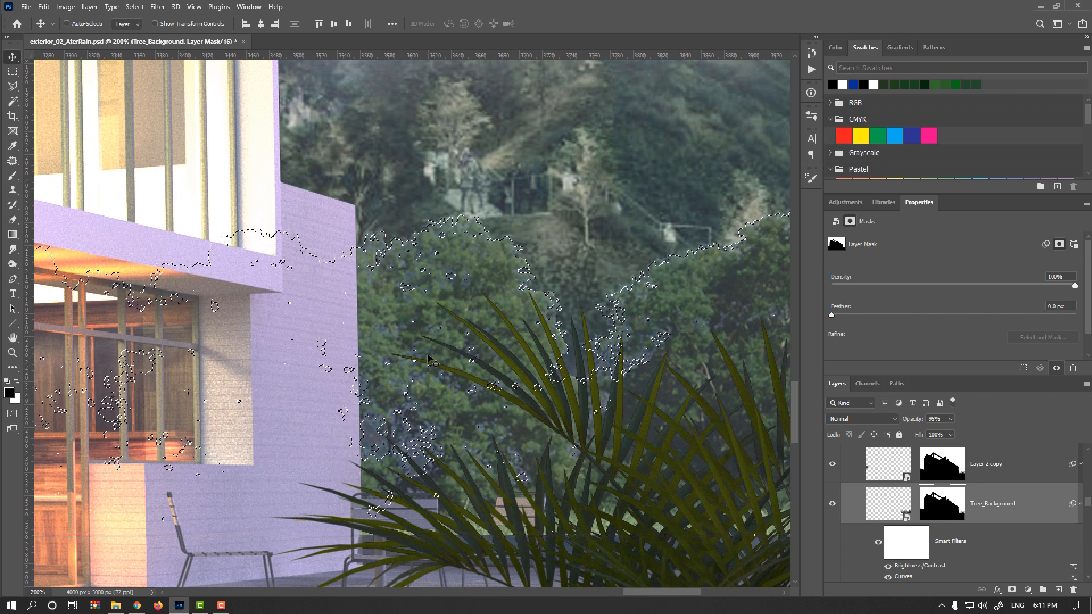
pyautogui.hotkey('alt', 'Delete')
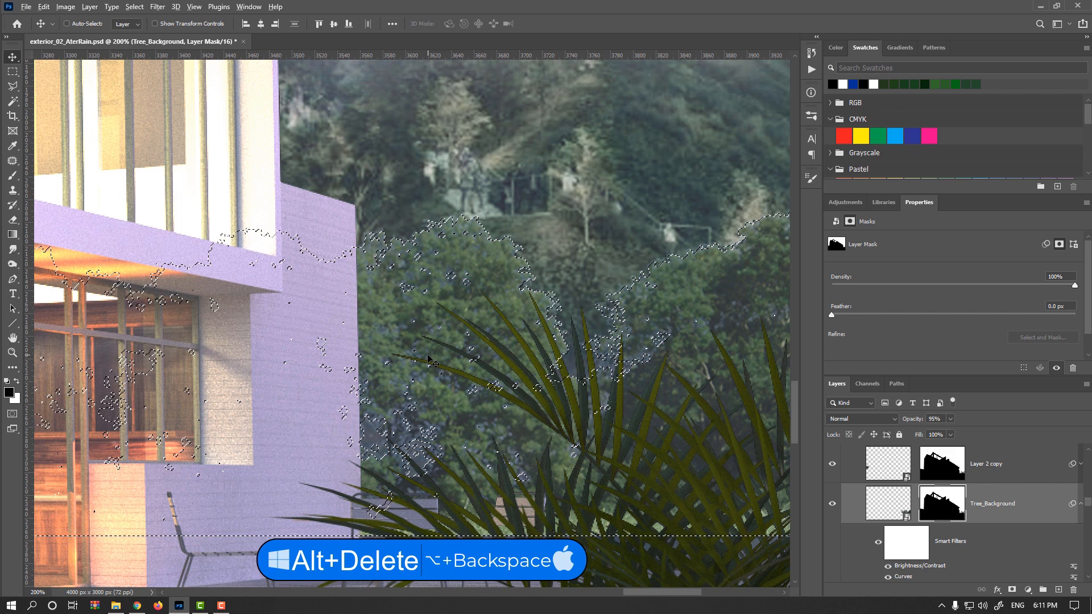
# Fill the feathered selection on the Tree_Background mask with black once more, and clear the selection.
pyautogui.hotkey('alt', 'Delete')
pyautogui.hotkey('ctrl', 'd')
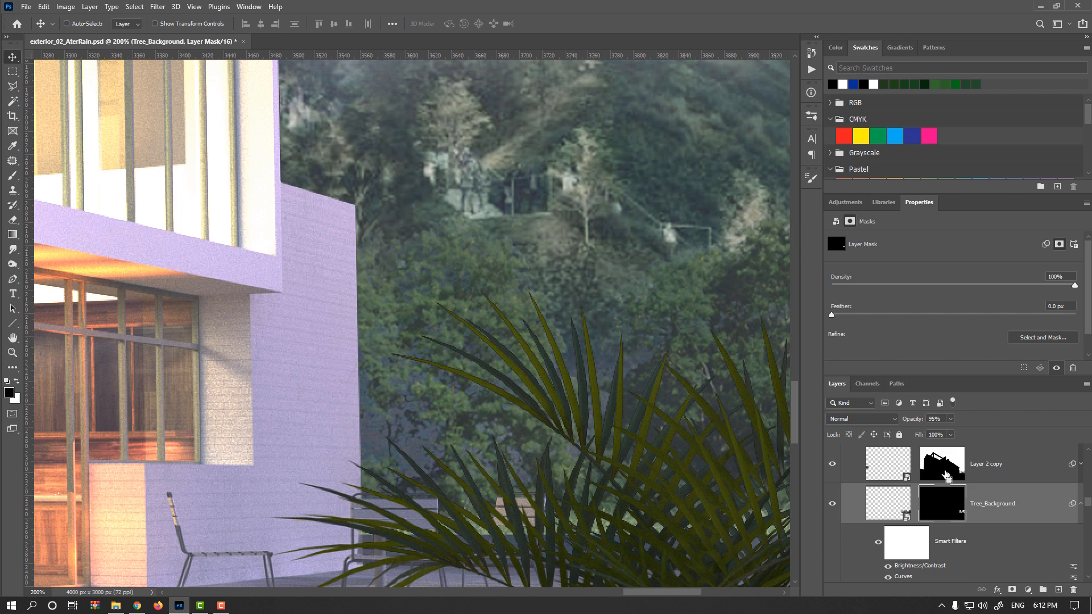
# Preview the Tree_Background mask in Select and Mask without changing it, and compare the whole image with that layer hidden and shown.
pyautogui.click(1039, 341)
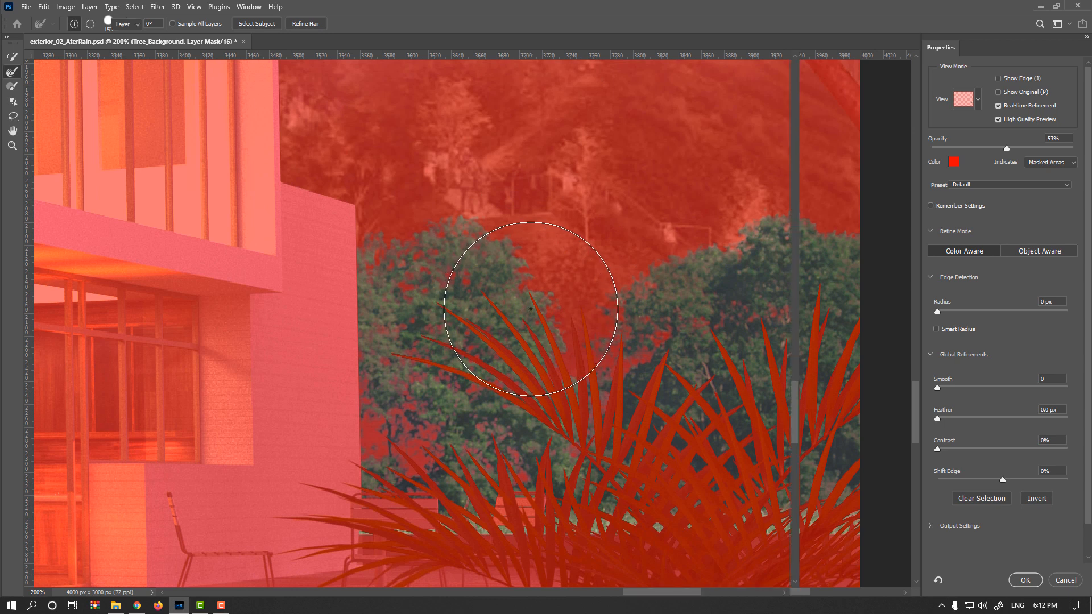
pyautogui.press('Escape')
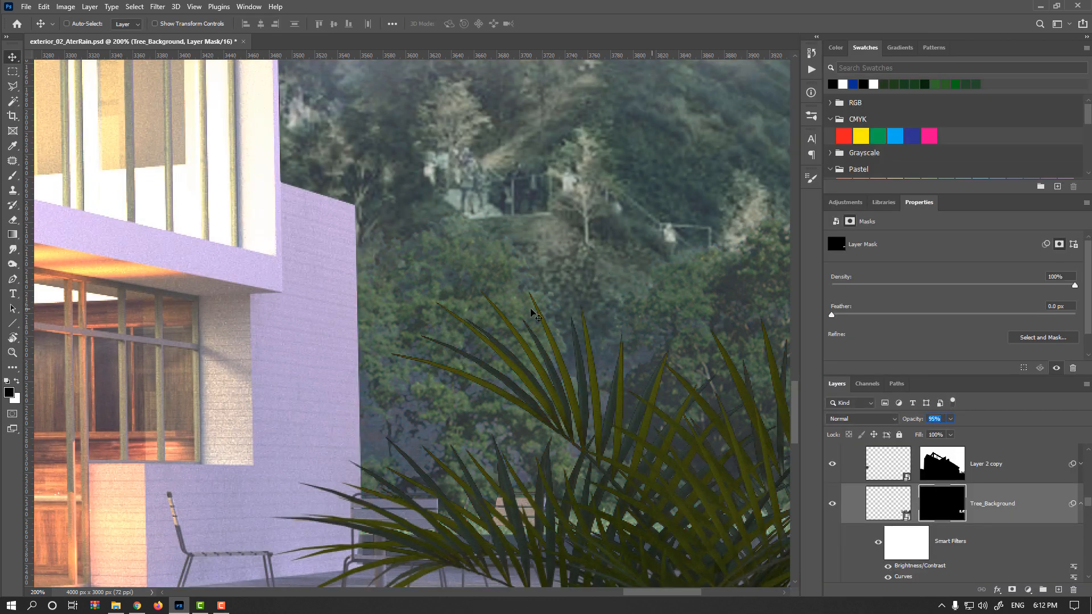
pyautogui.scroll(-1, 529, 308)
pyautogui.scroll(-3, 528, 309)
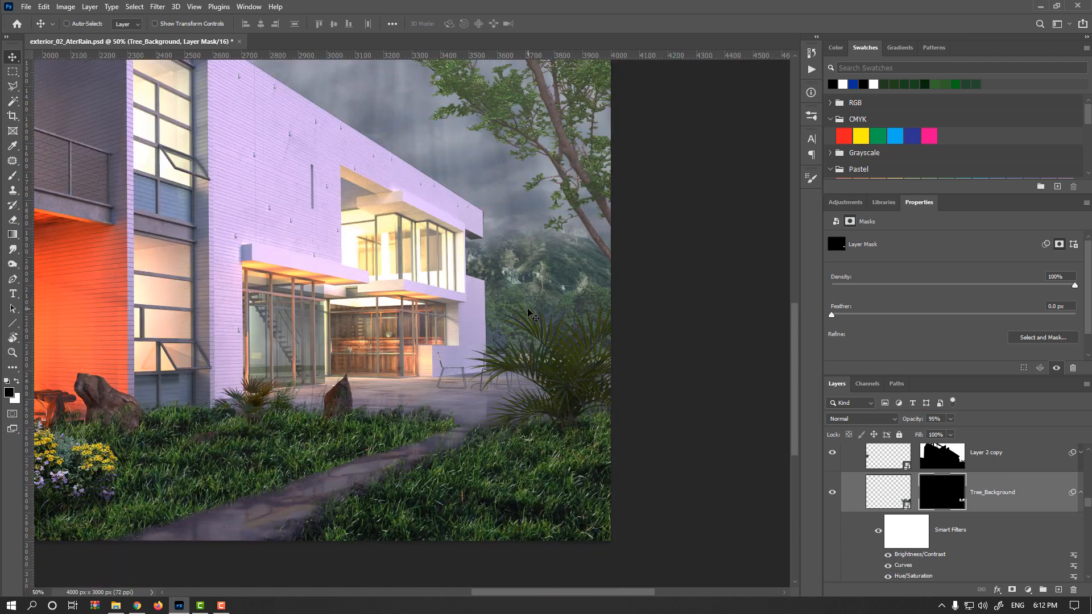
pyautogui.click(832, 492)
pyautogui.click(833, 495)
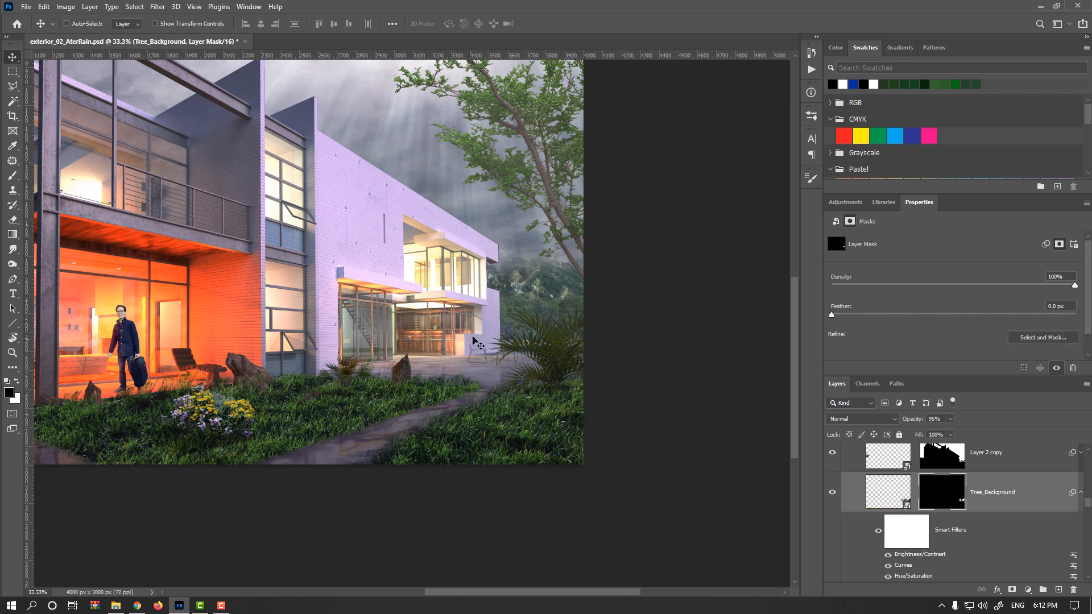
pyautogui.scroll(-1, 481, 347)
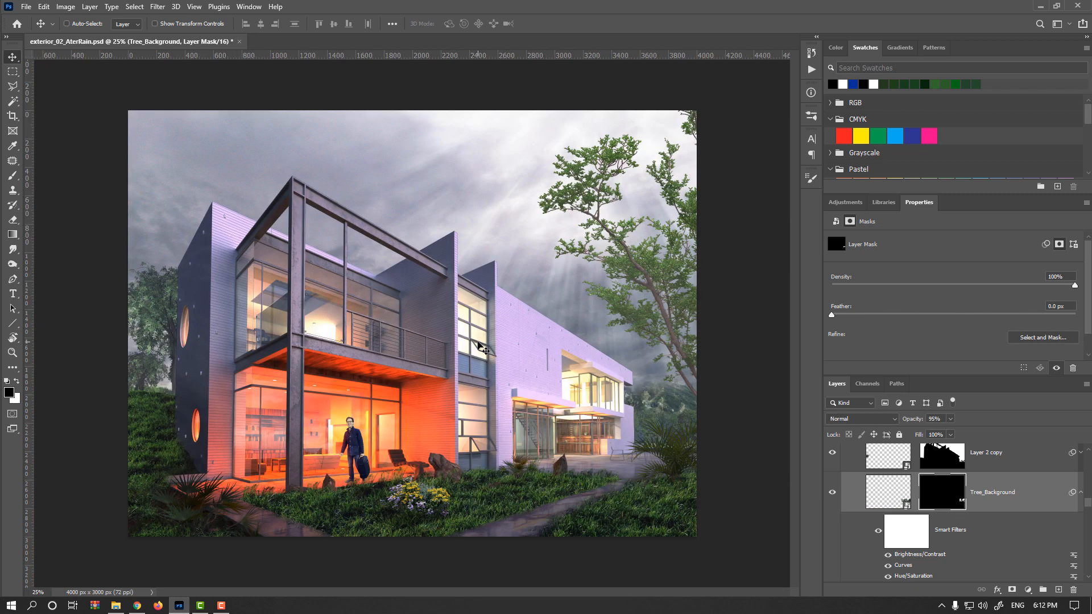